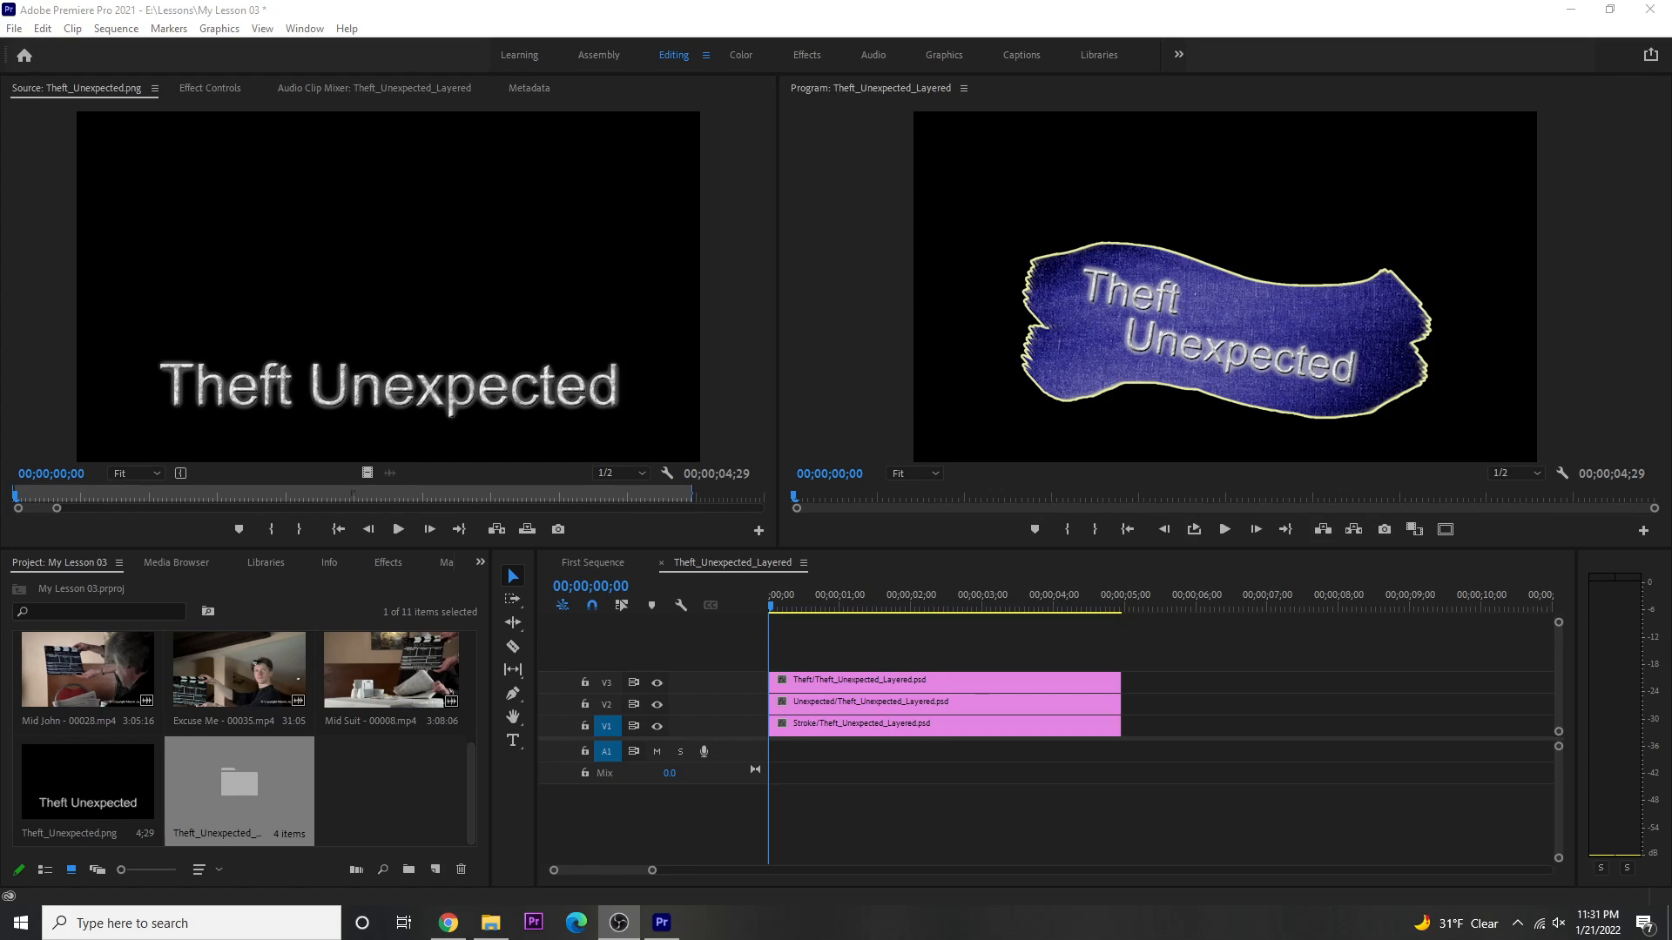
Import the Brightlove_film_logo Illustrator file from the Graphics folder and open it in the Source Monitor
left_click(372, 793)
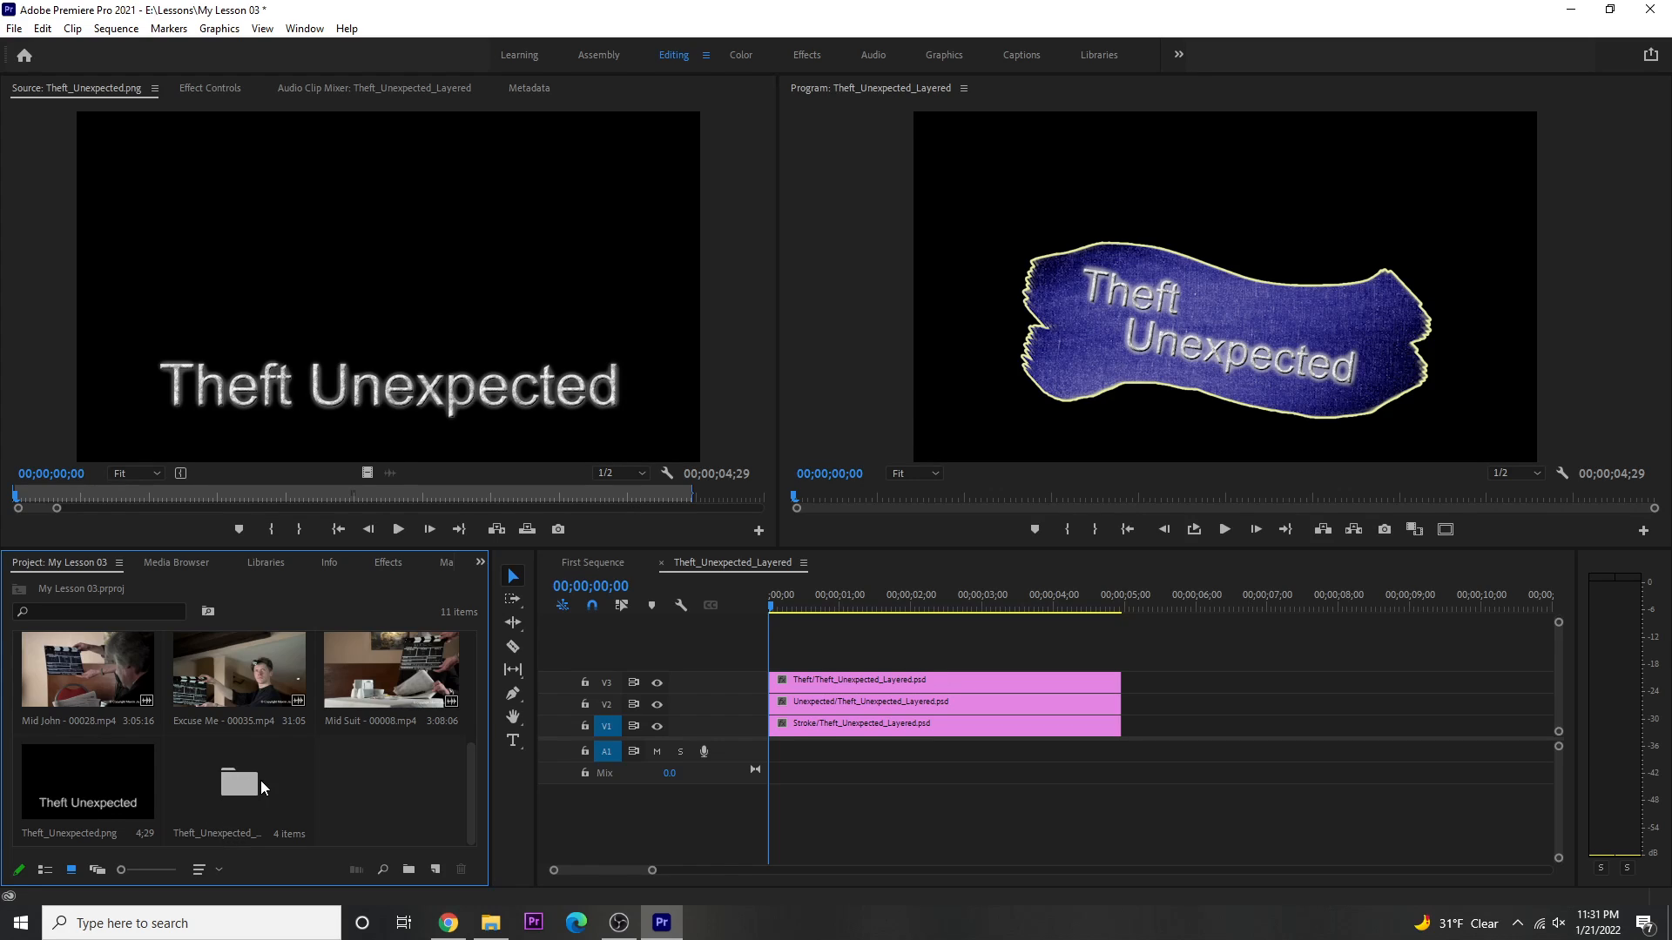
double_click(376, 787)
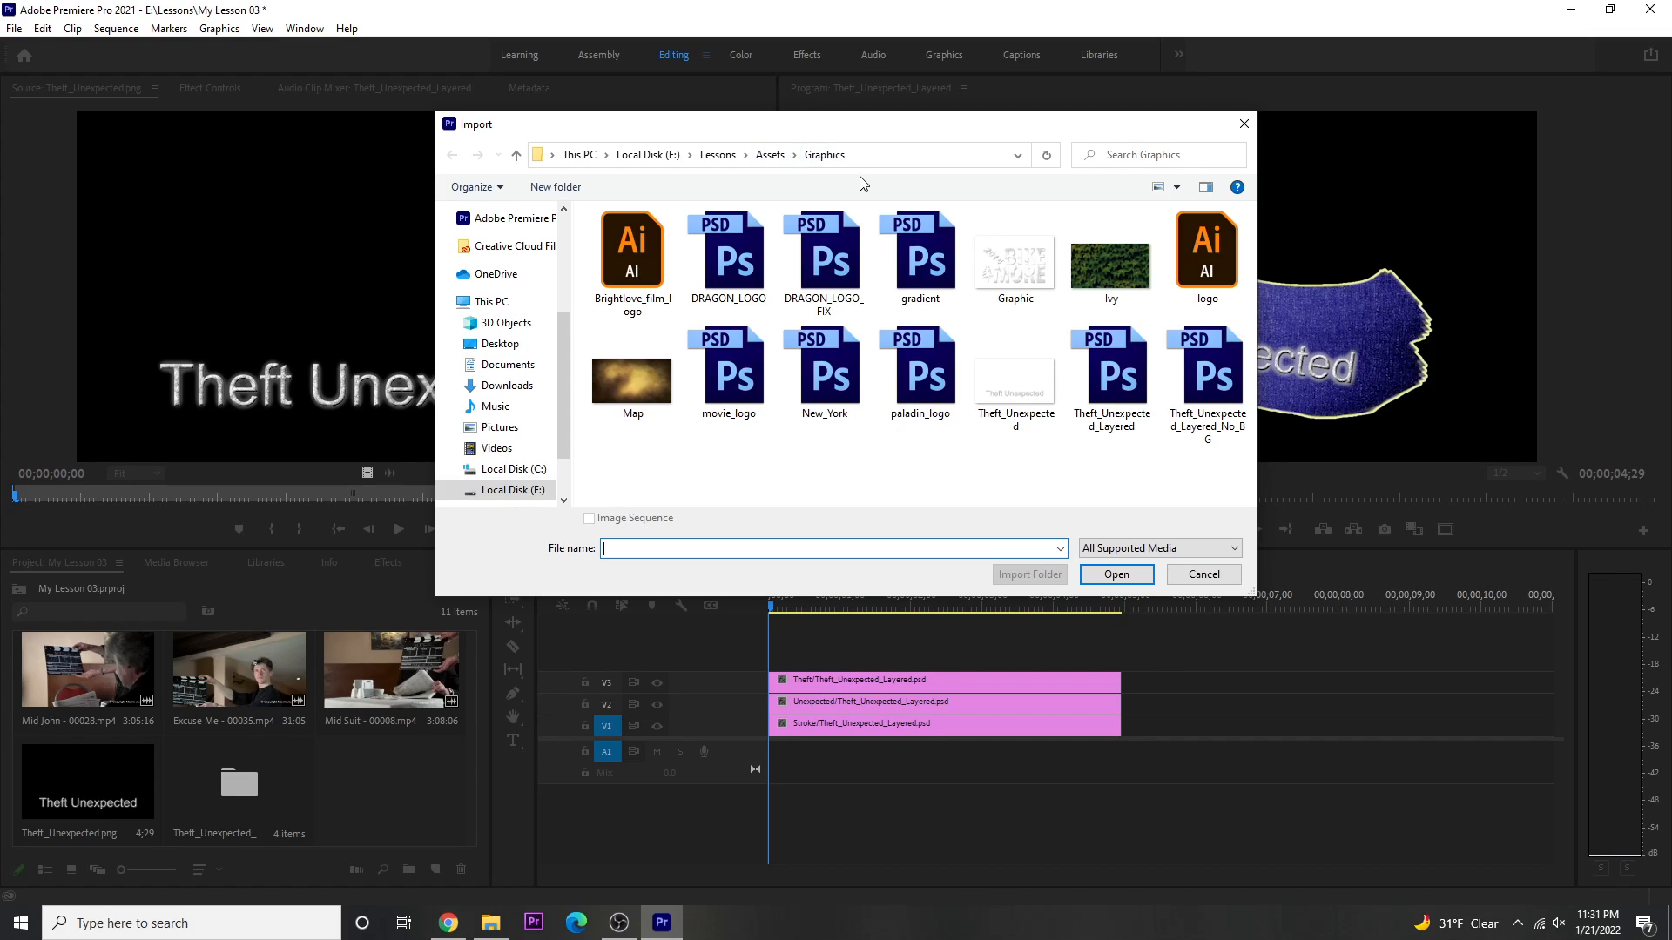
left_click(632, 261)
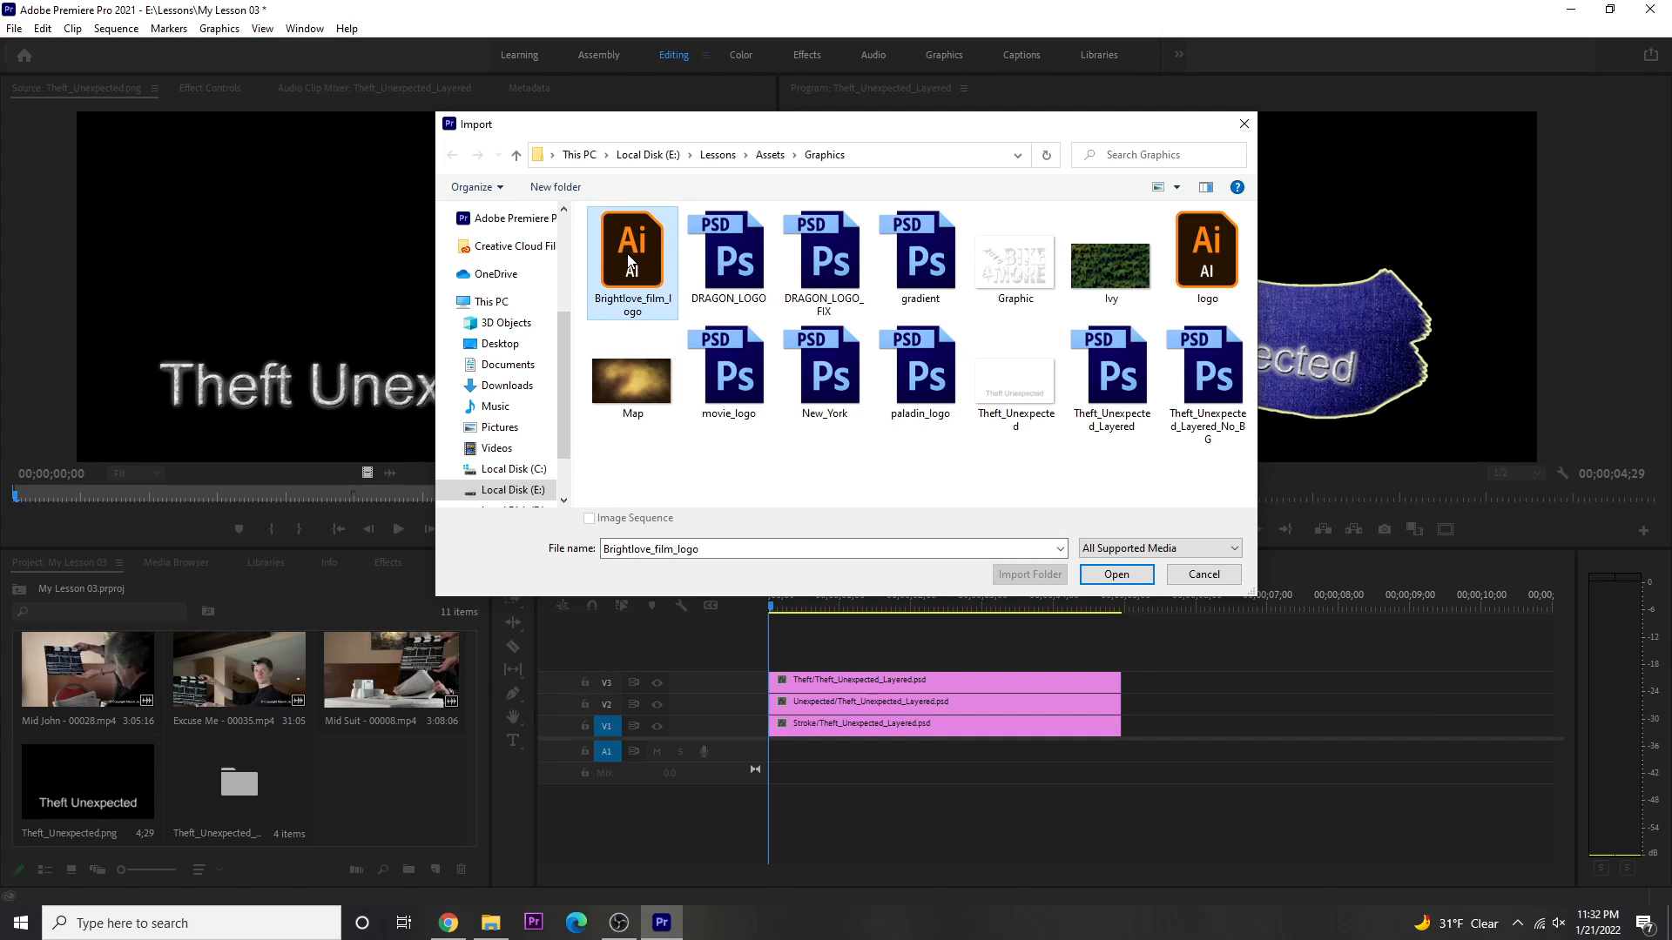
left_click(1108, 575)
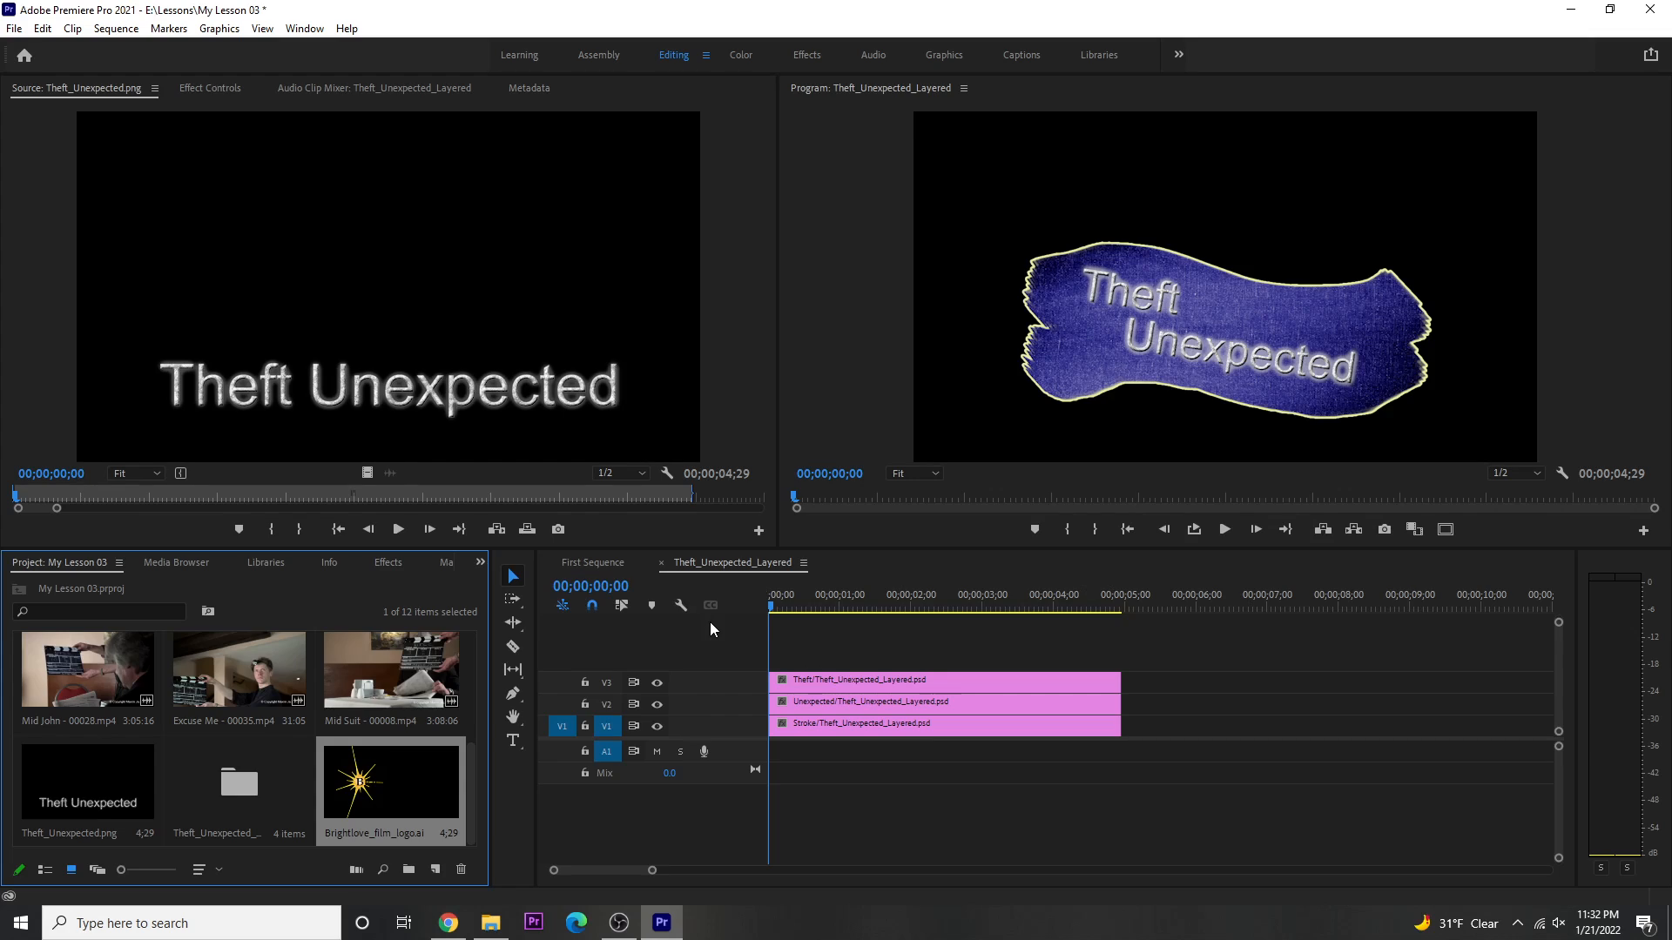
double_click(395, 797)
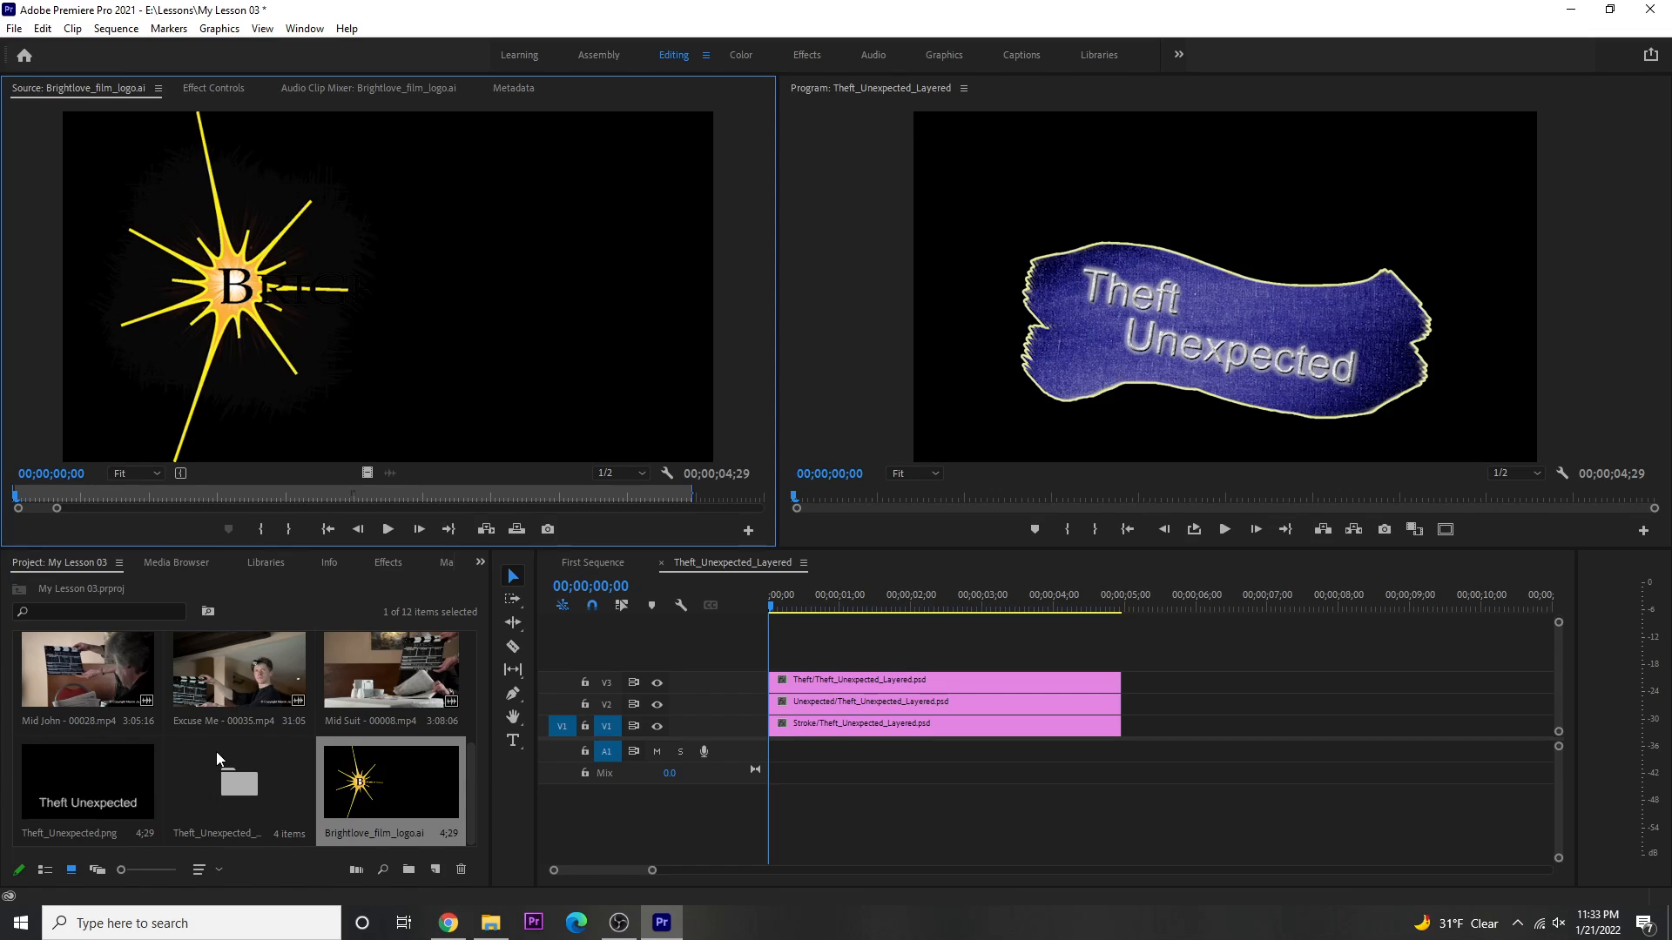
Switch the project items to list view and import the entire Stills folder from Lessons > Assets
left_click(46, 874)
scroll(102, 786, "down", 2)
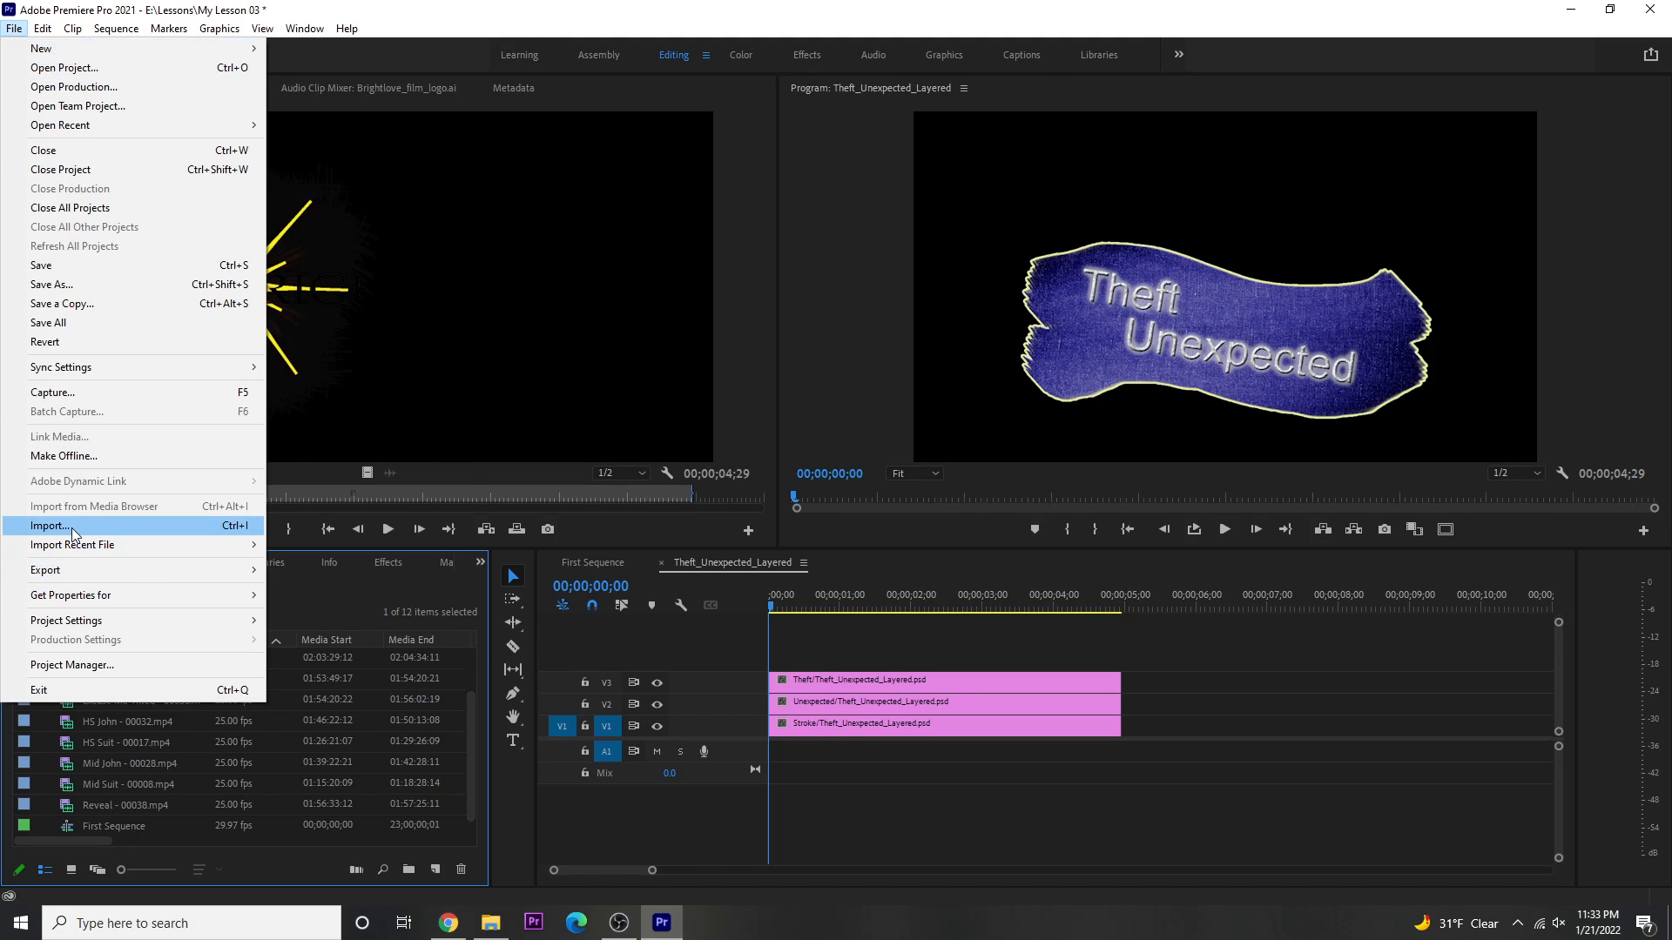
left_click(72, 528)
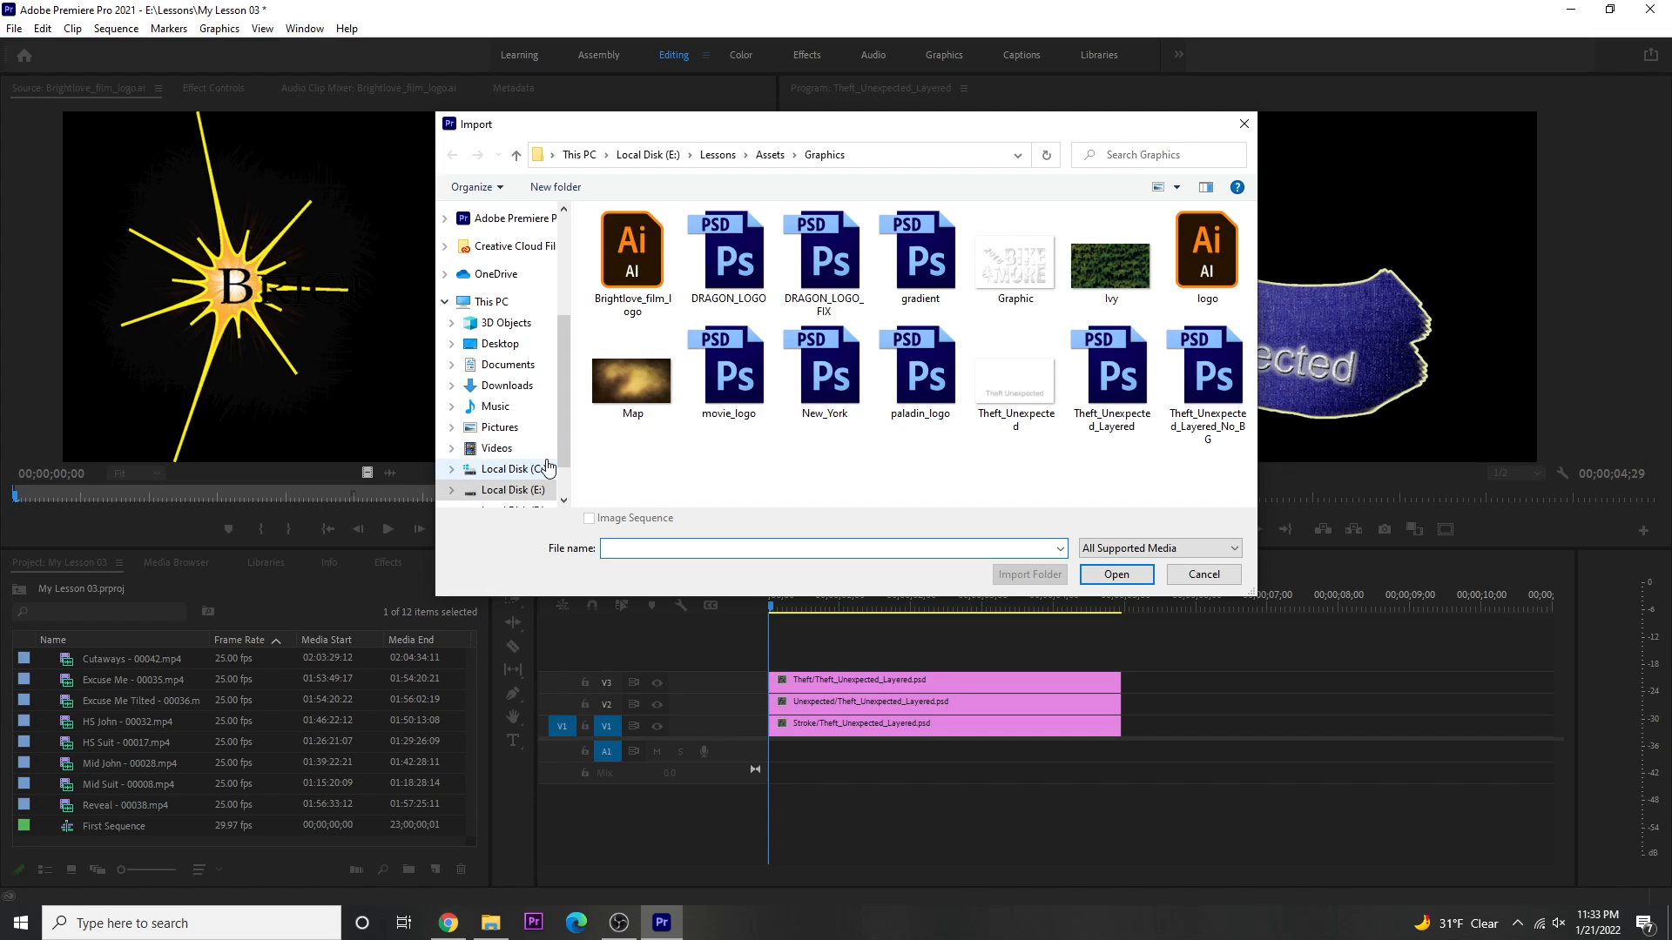
left_click(717, 155)
left_click(628, 297)
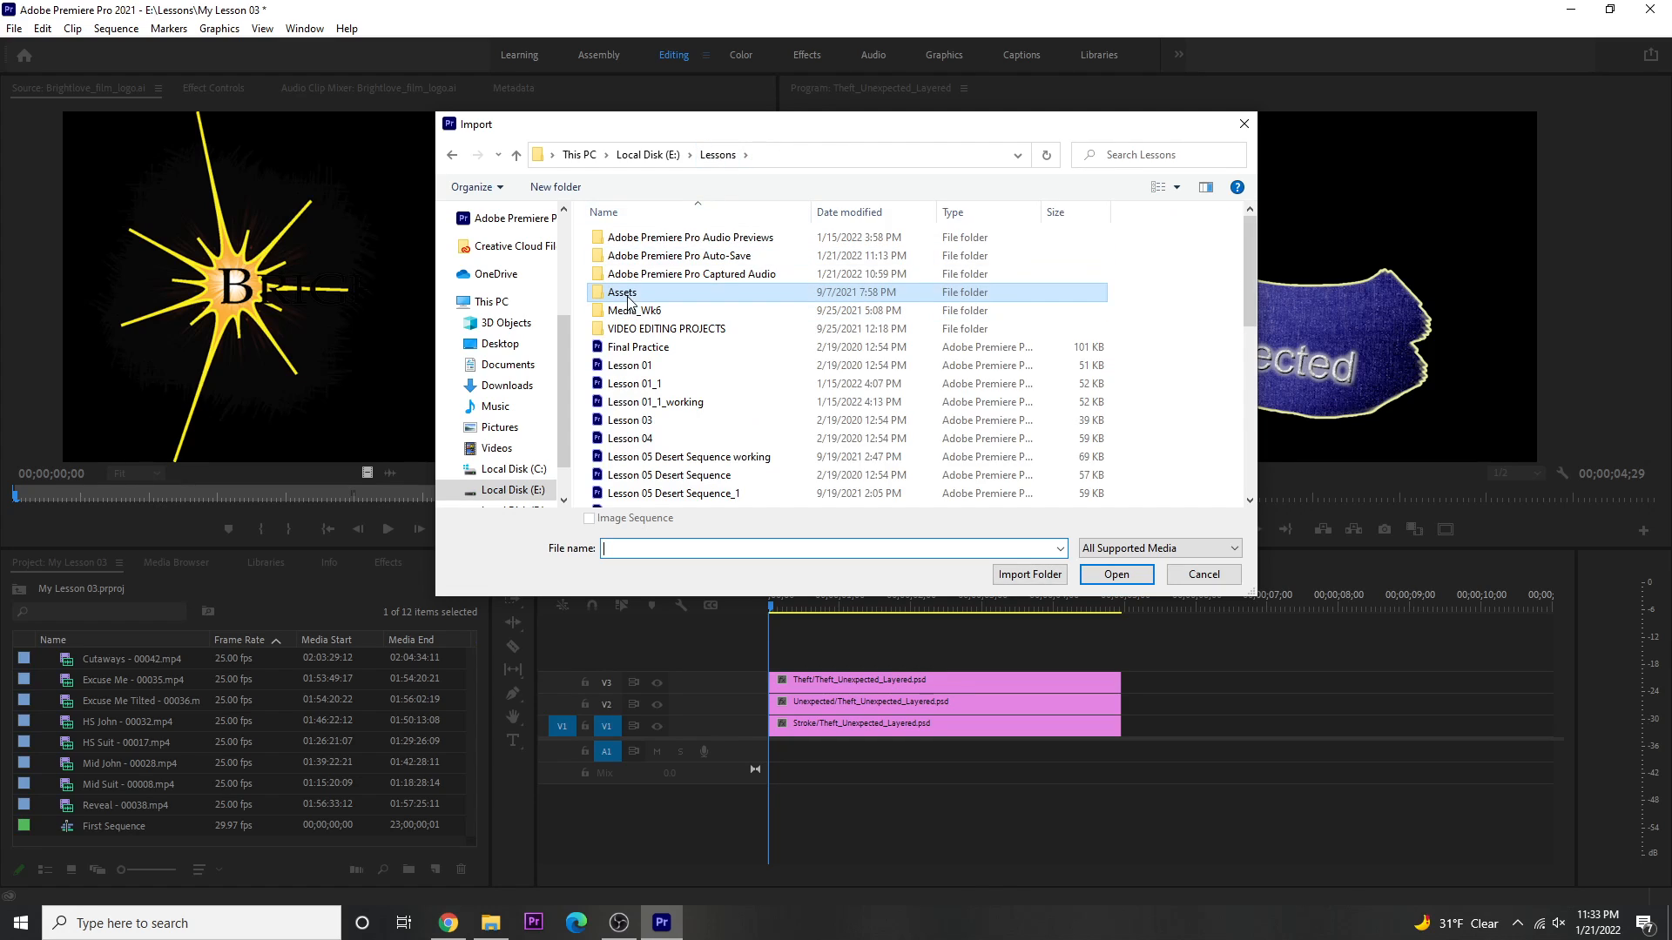
double_click(628, 298)
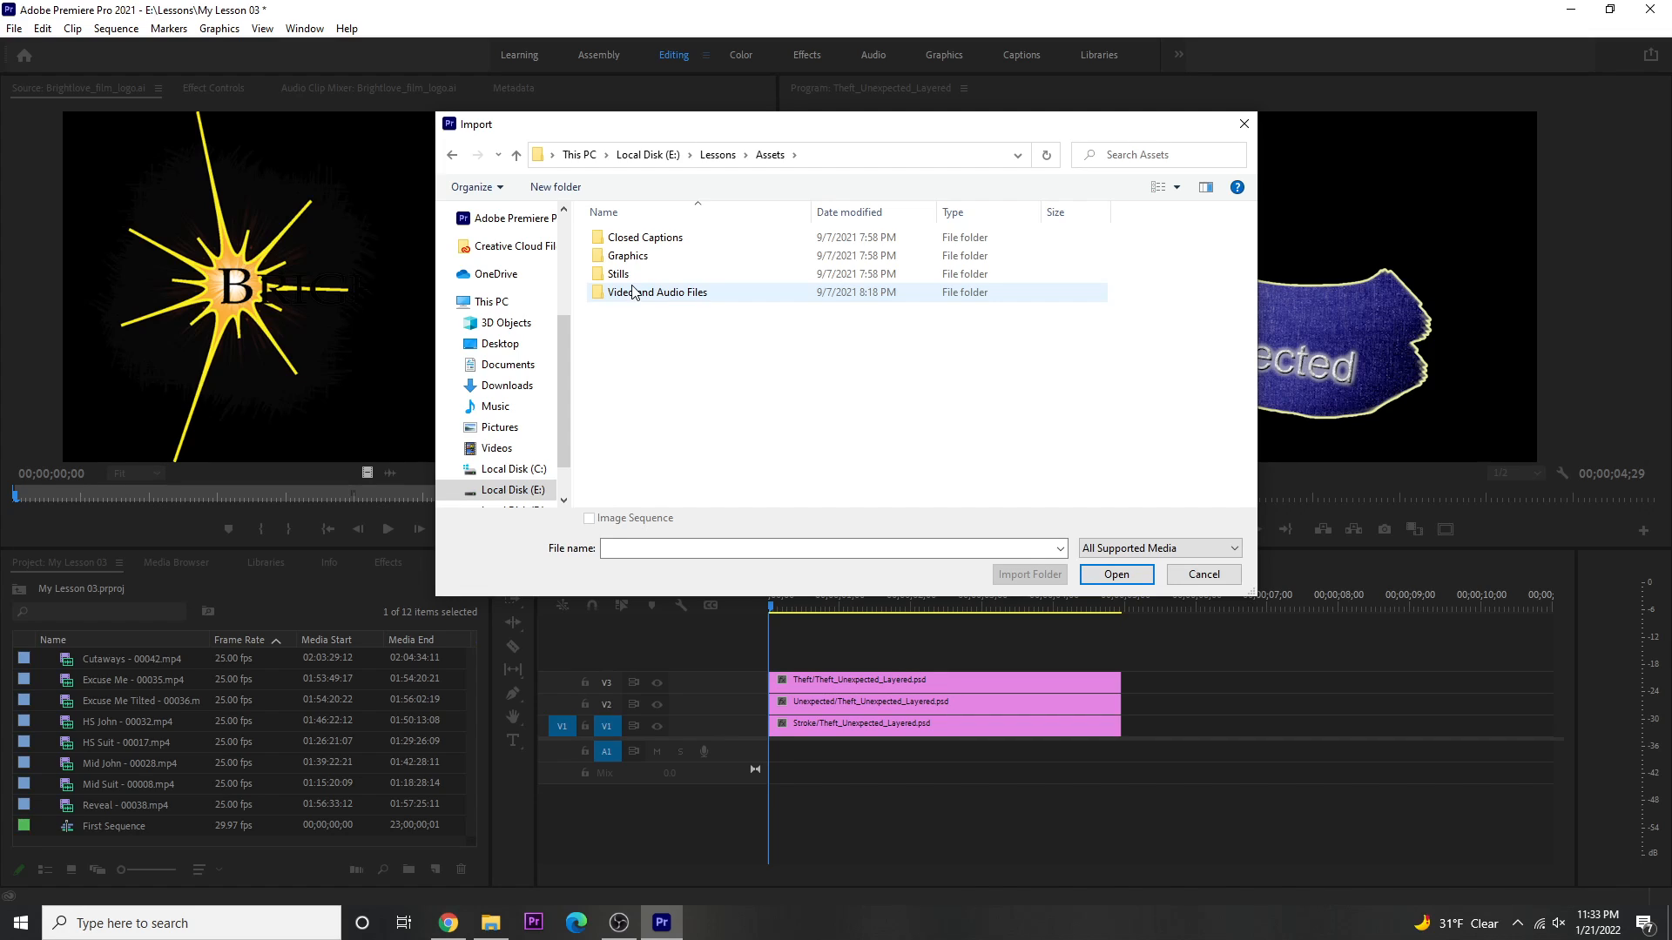
left_click(626, 279)
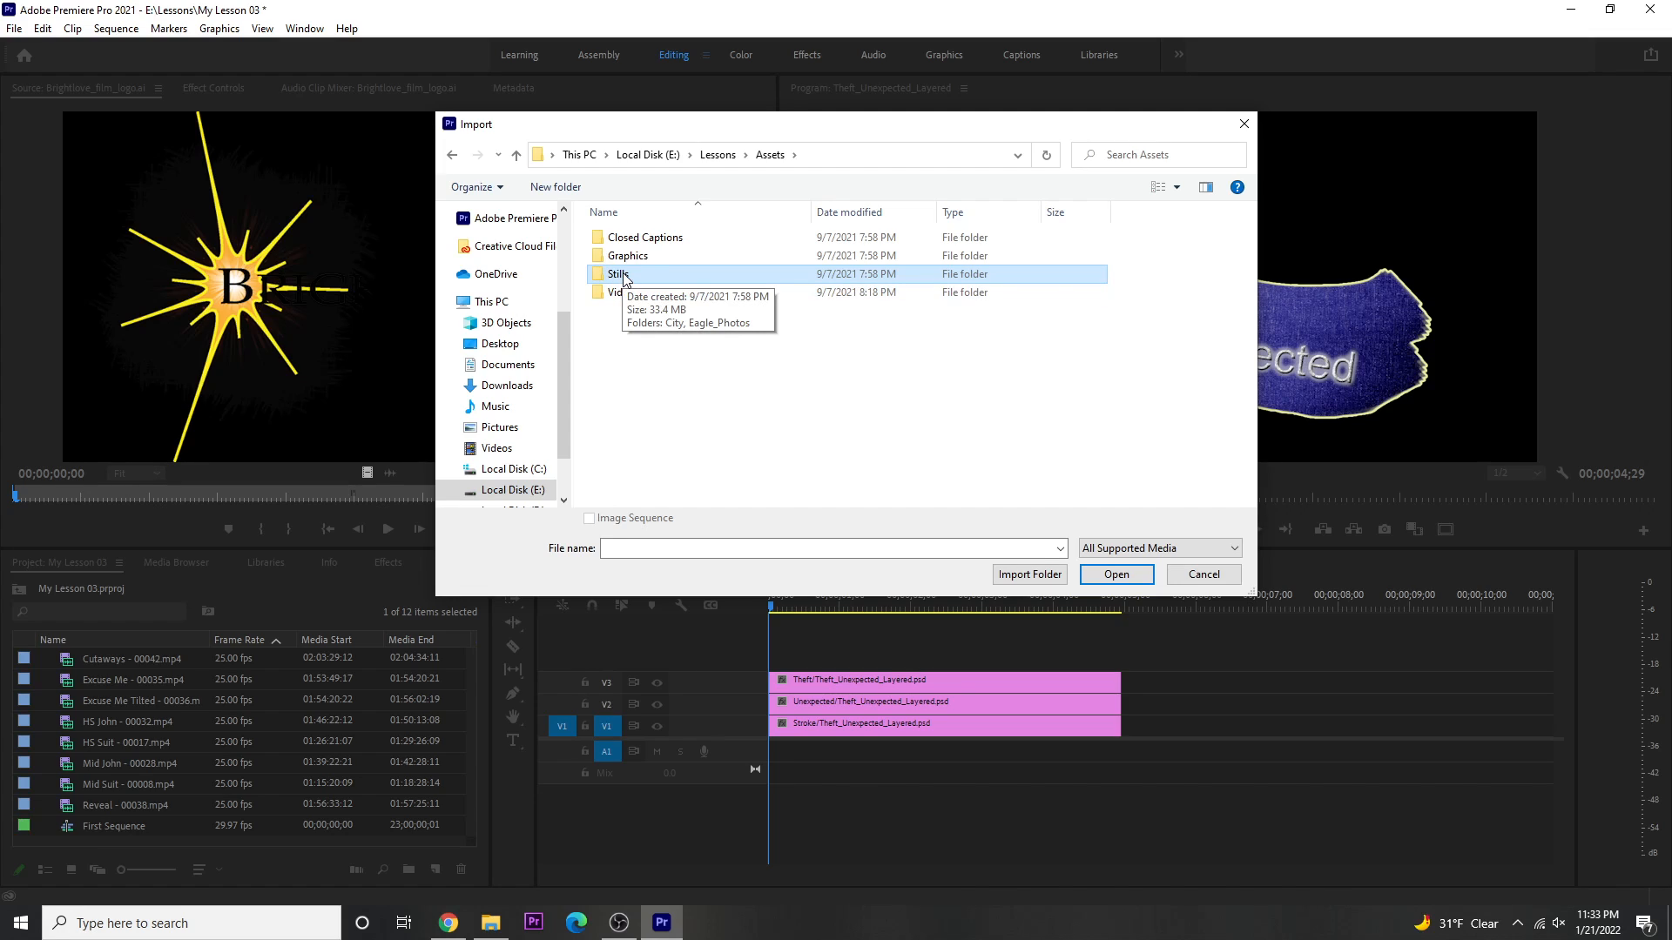
left_click(1028, 575)
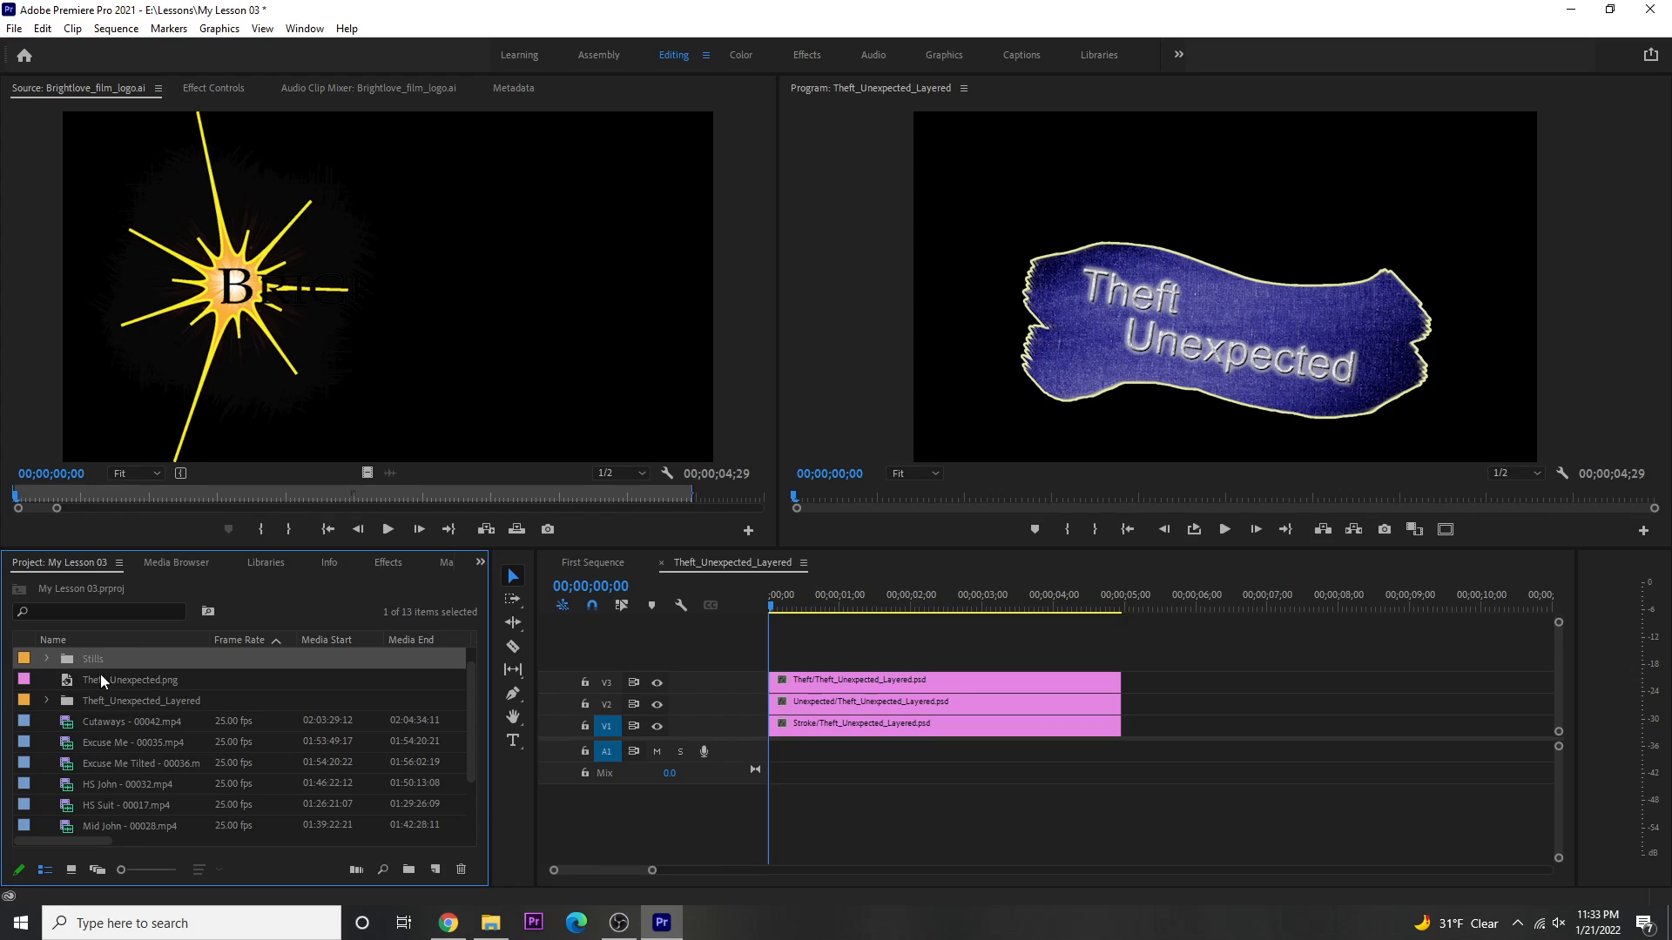
Examine the contents of the City and Eagle_Photos bins inside the Stills bin, collapsing both when done
left_click(46, 660)
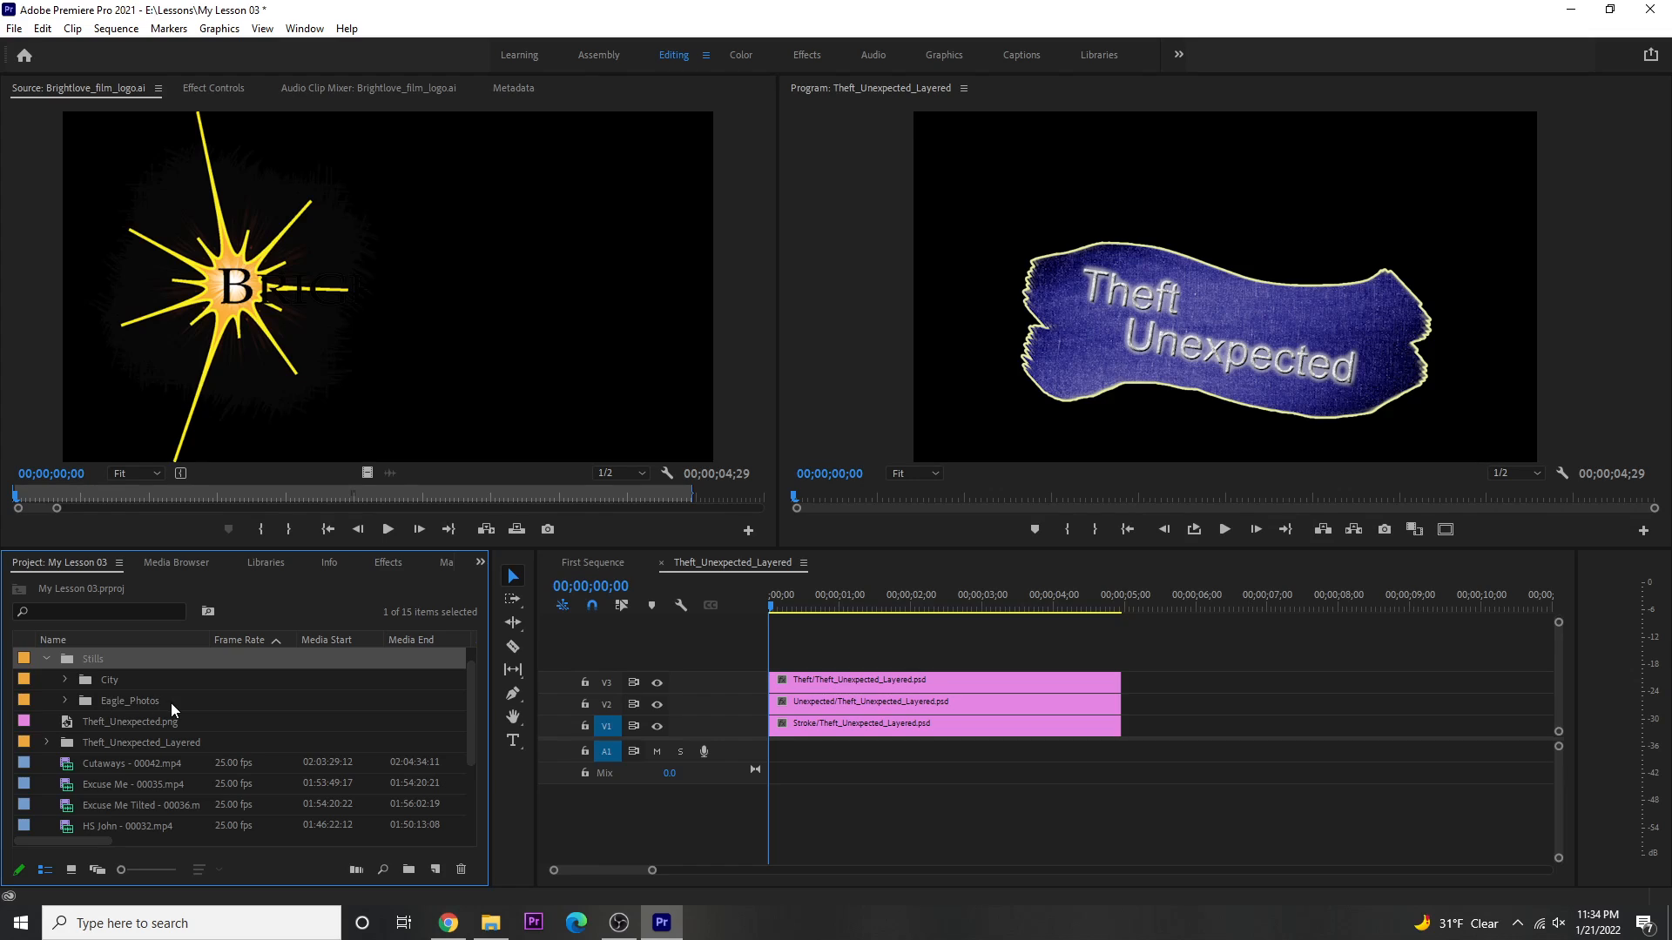
left_click(64, 680)
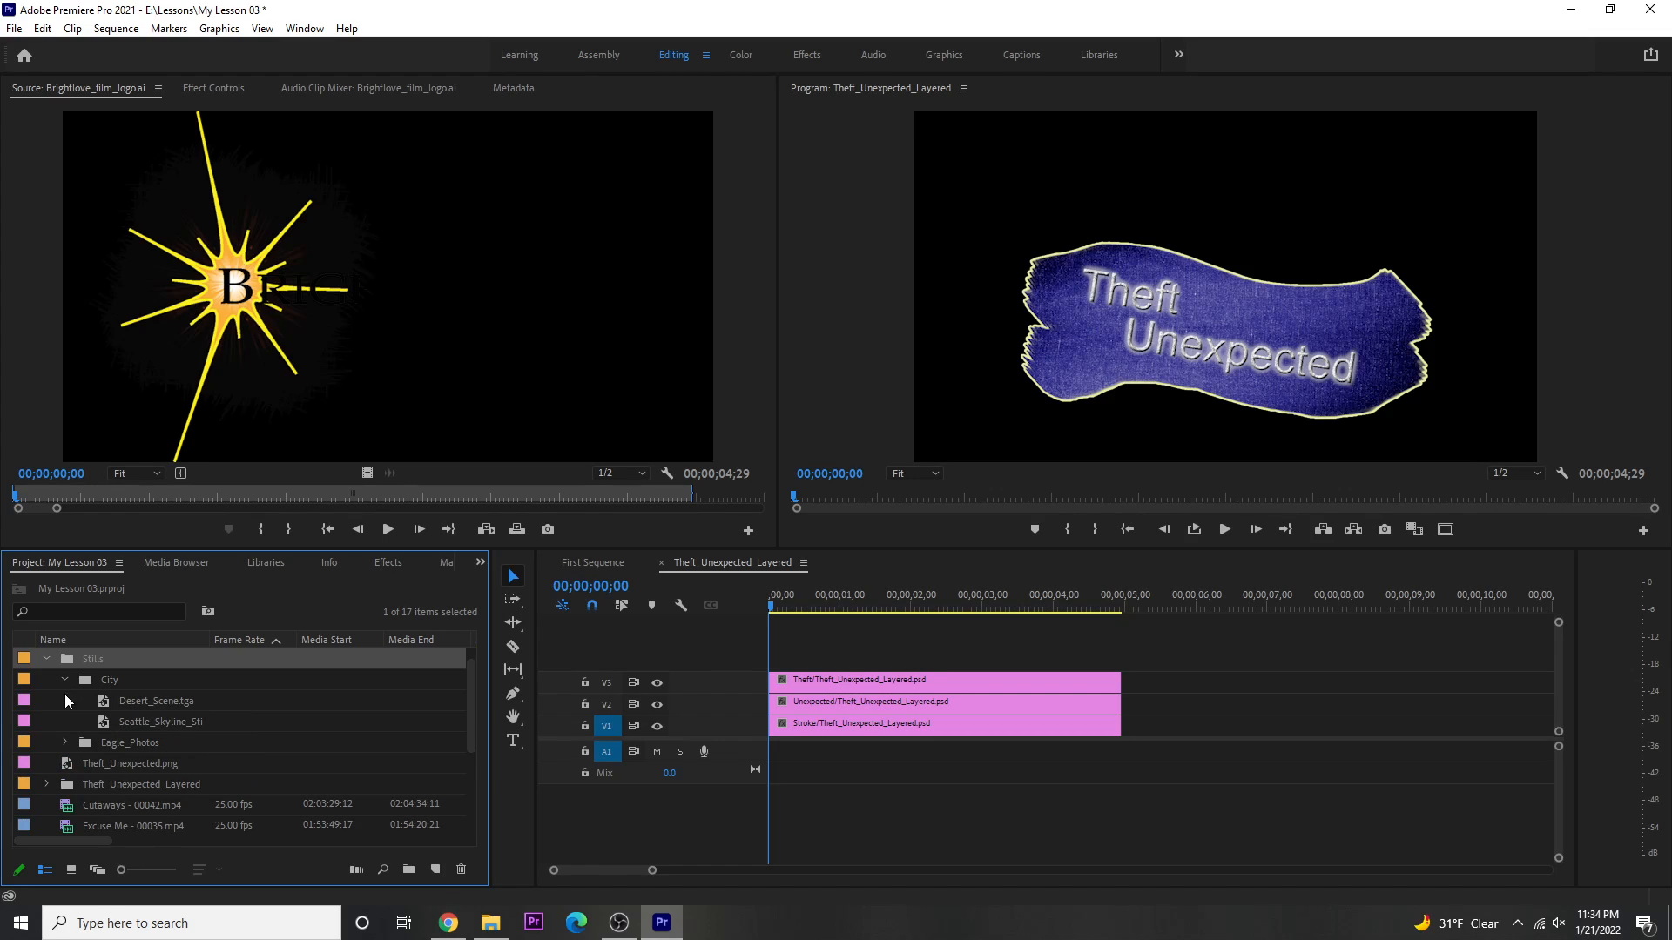
left_click(61, 745)
scroll(71, 708, "down", 3)
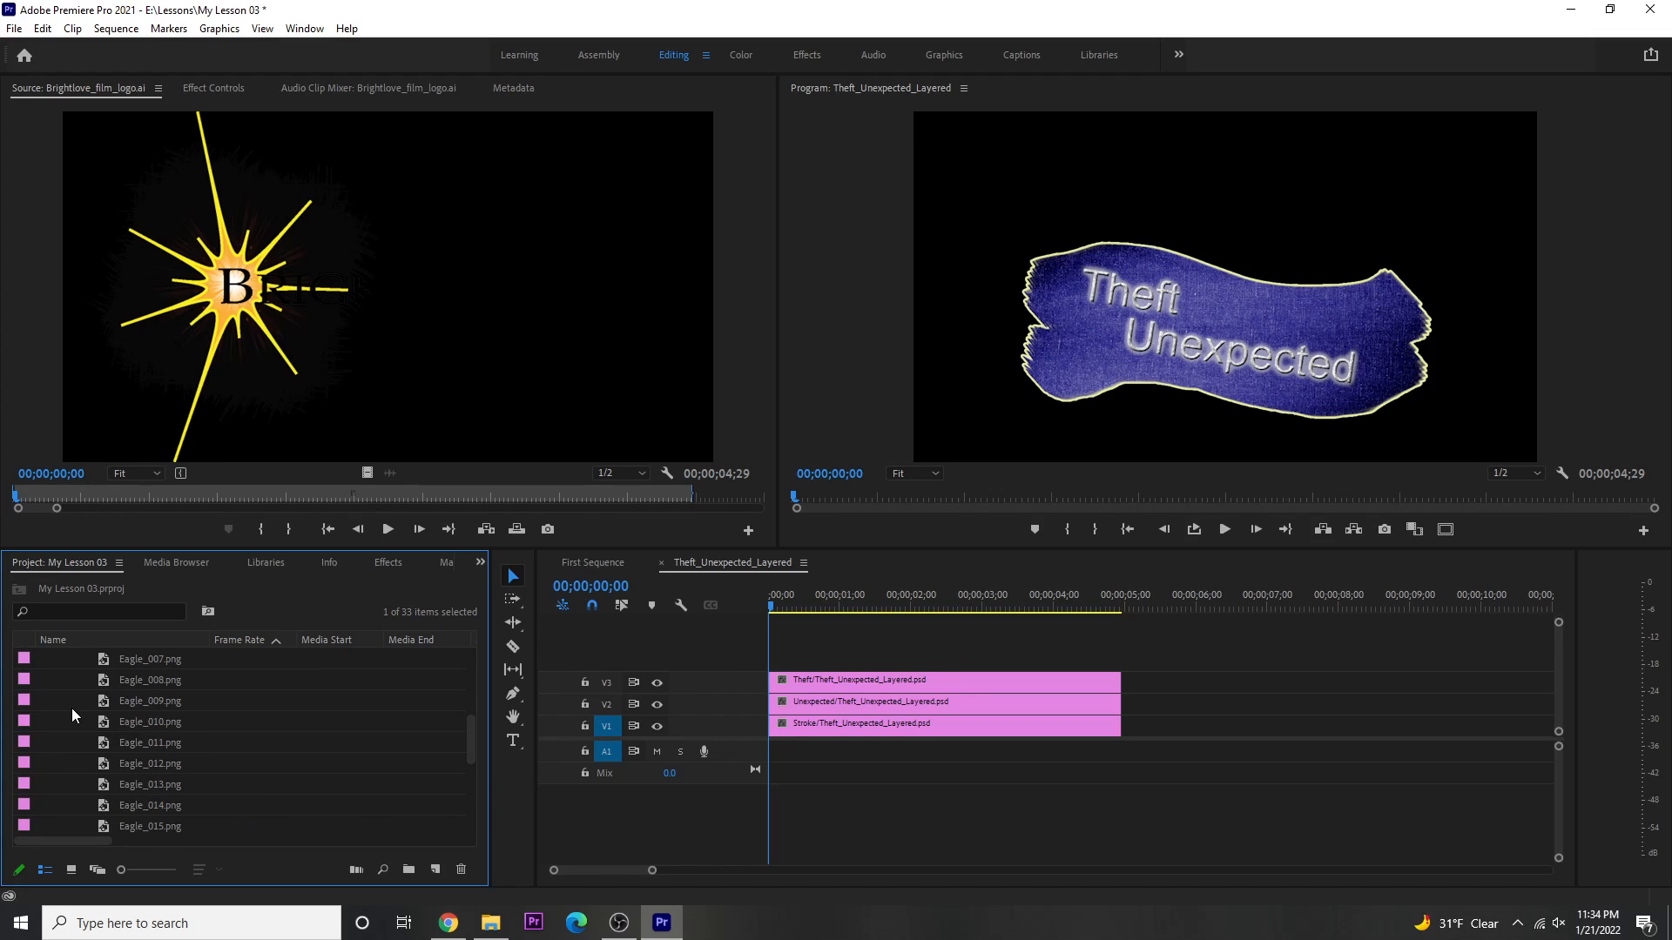
scroll(72, 708, "up", 1)
scroll(72, 708, "up", 3)
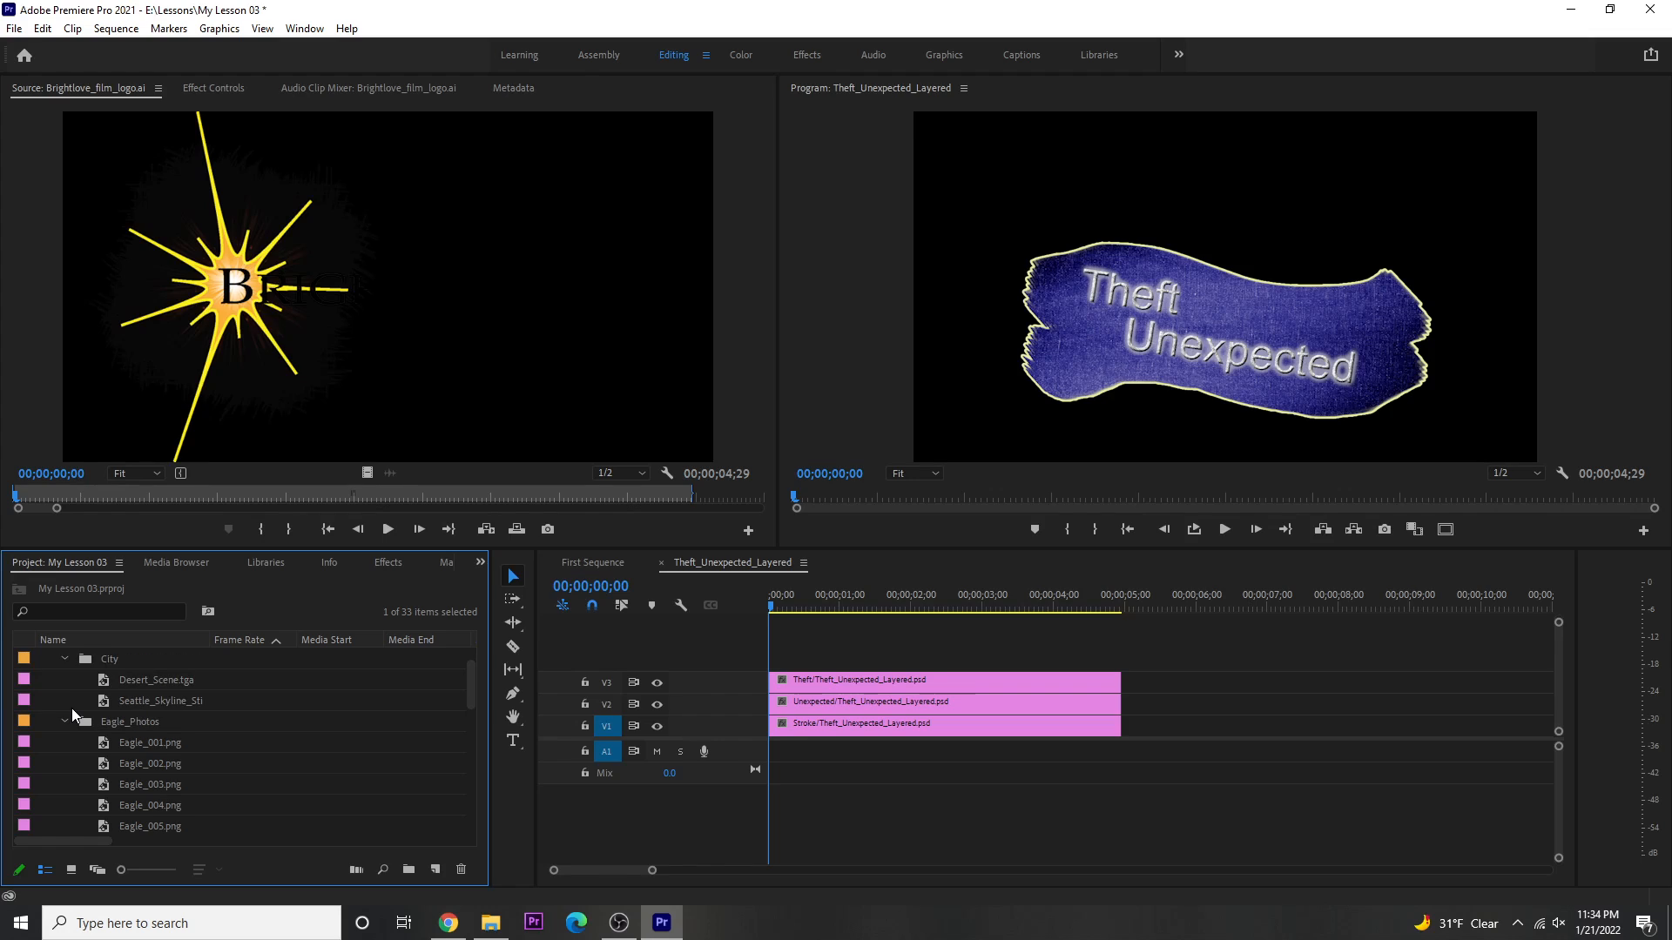
left_click(63, 723)
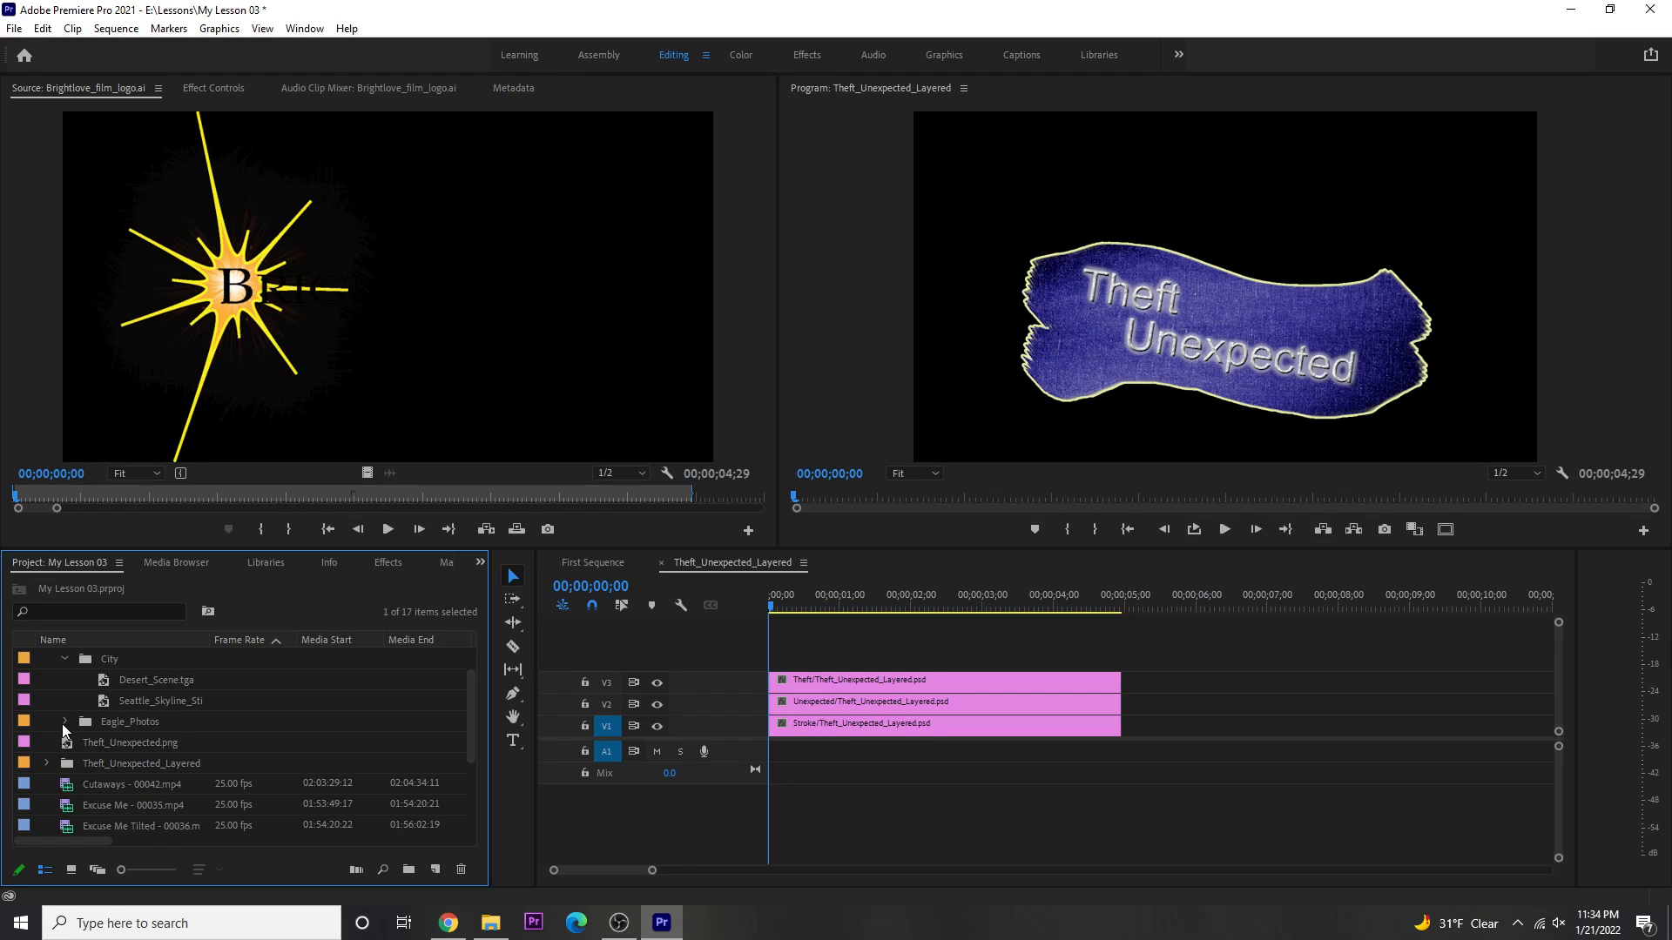
left_click(65, 658)
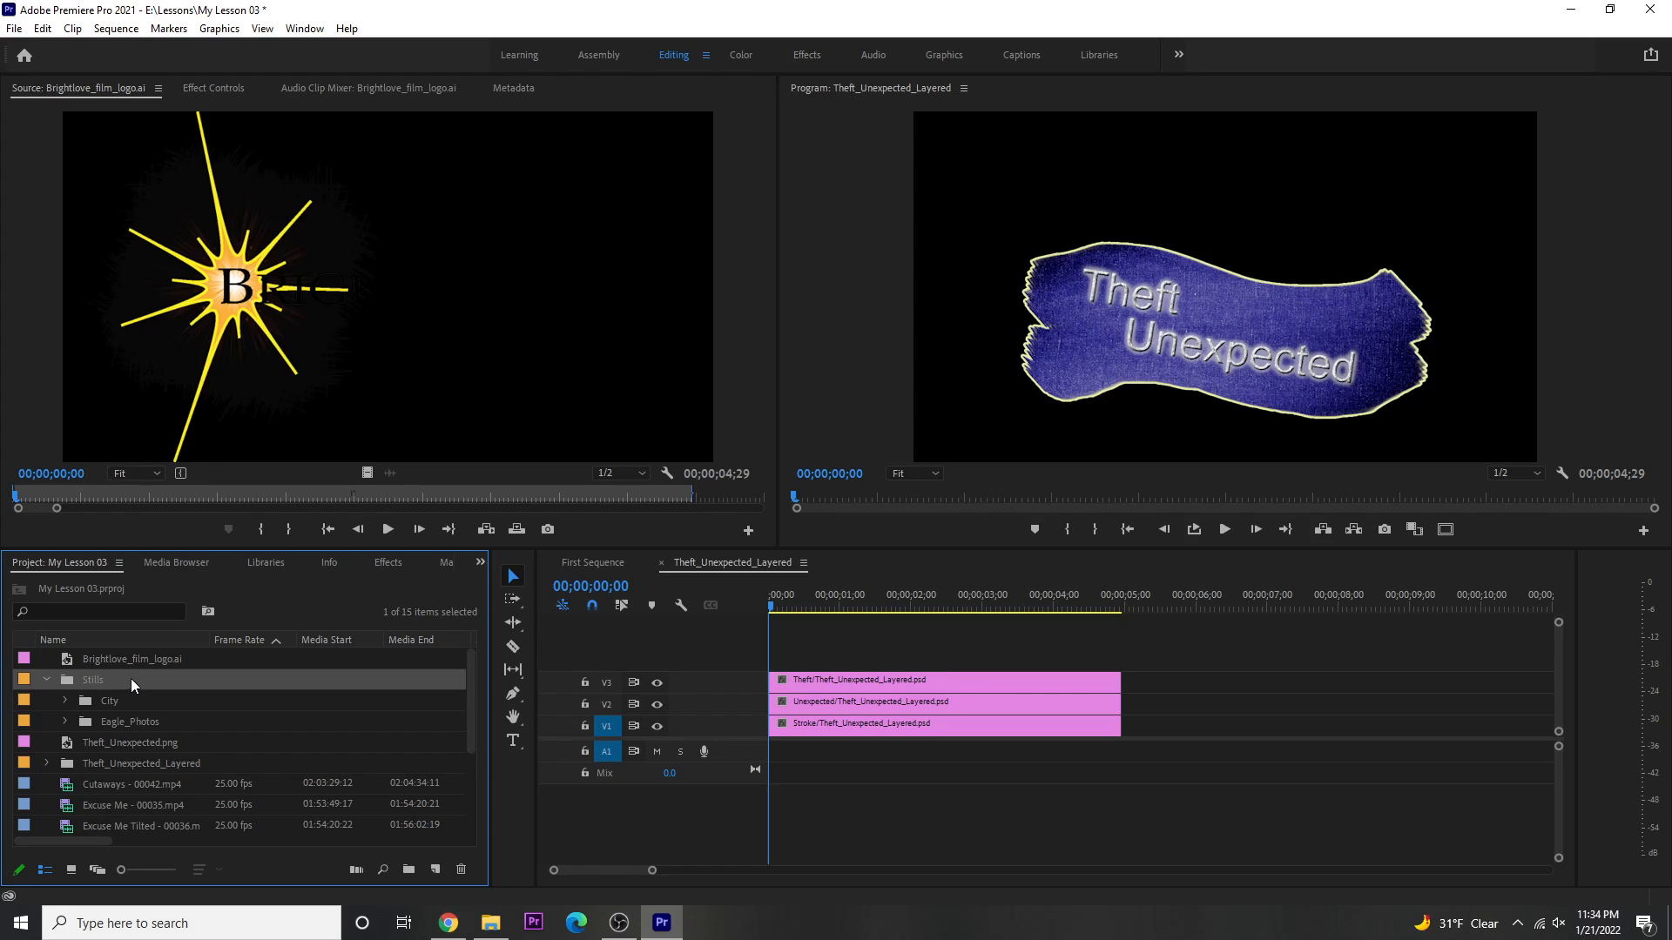
Show the Creative Cloud libraries and review the Media Cache preferences, leaving them without applying changes
left_click(267, 564)
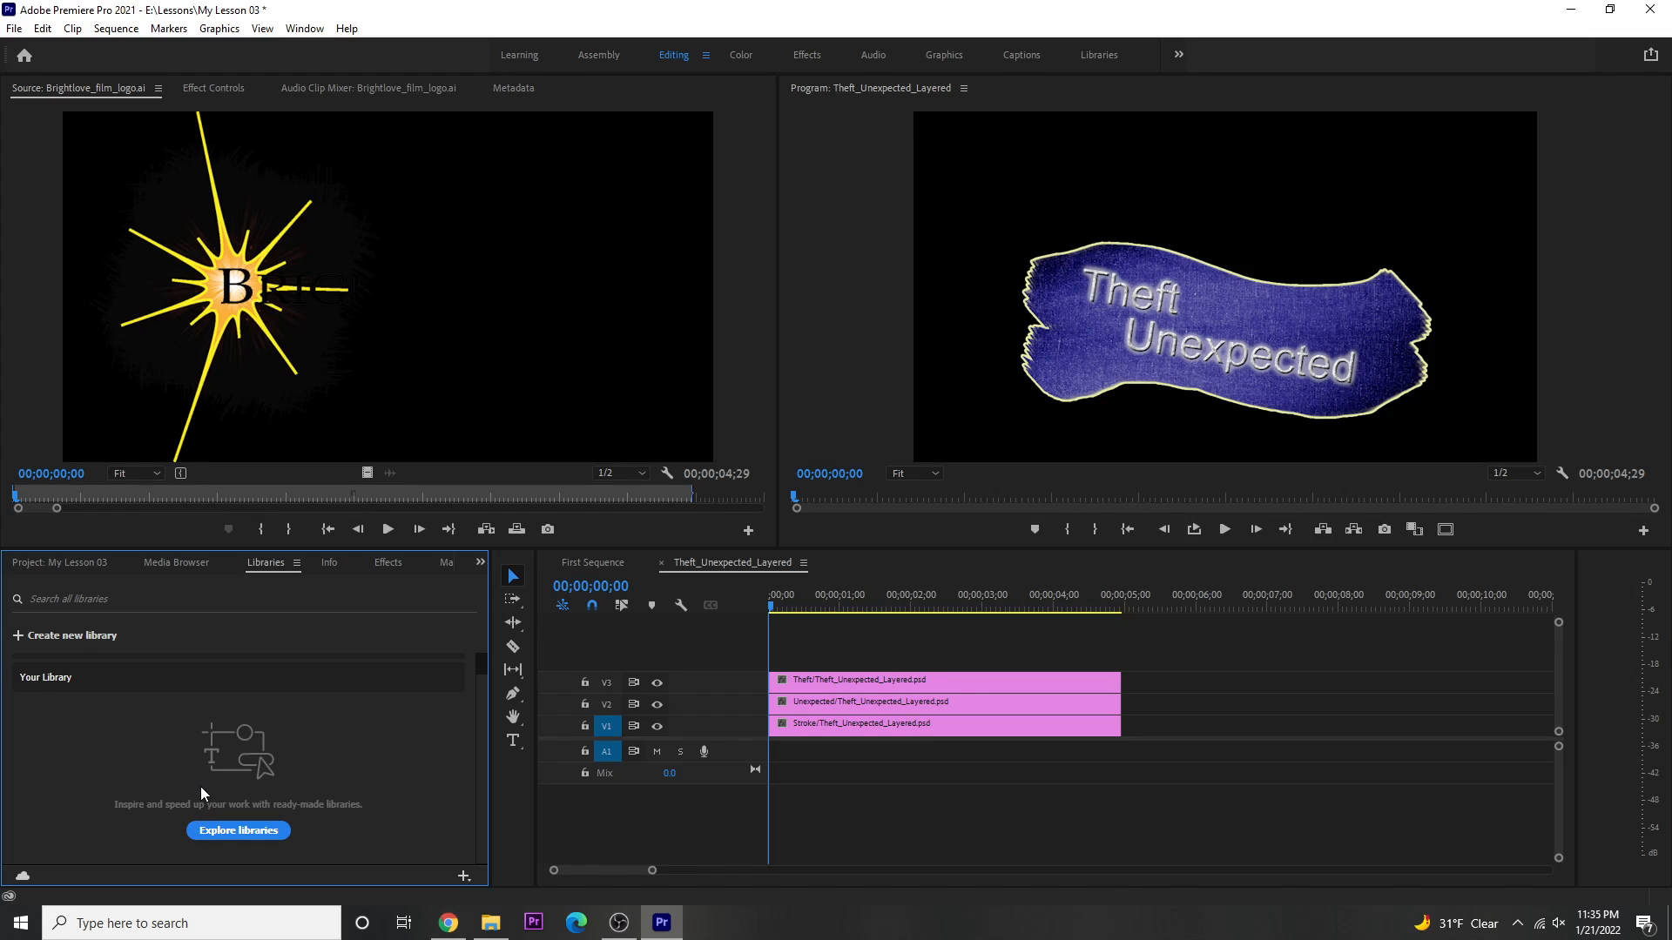
left_click(41, 28)
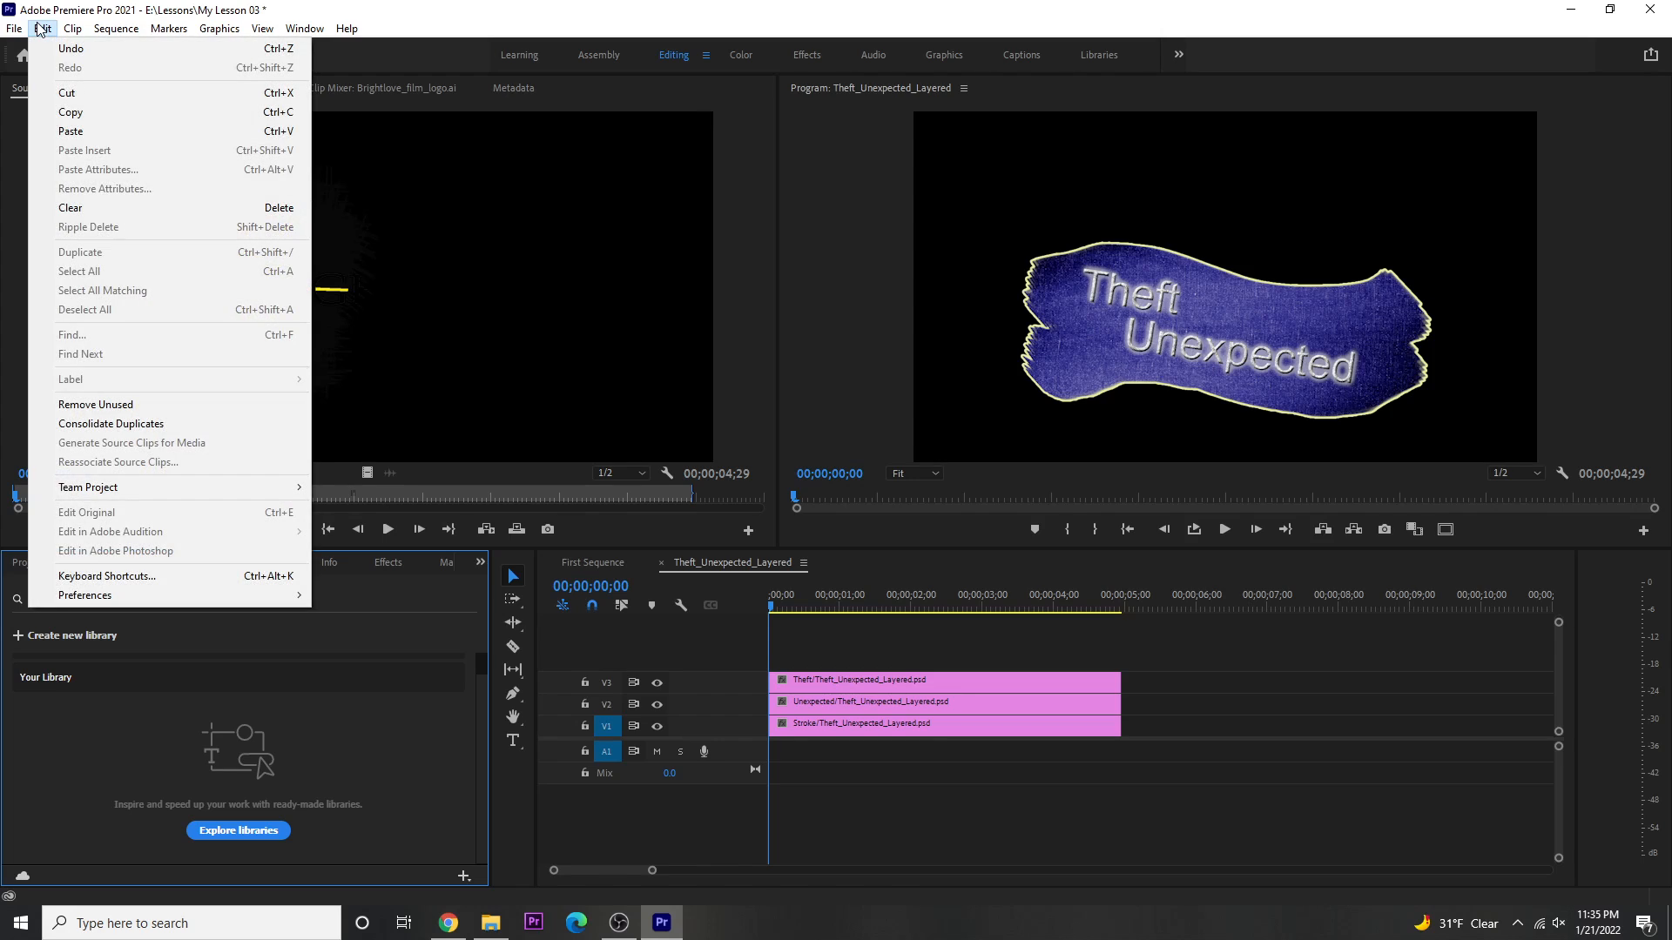
mouse_move(166, 596)
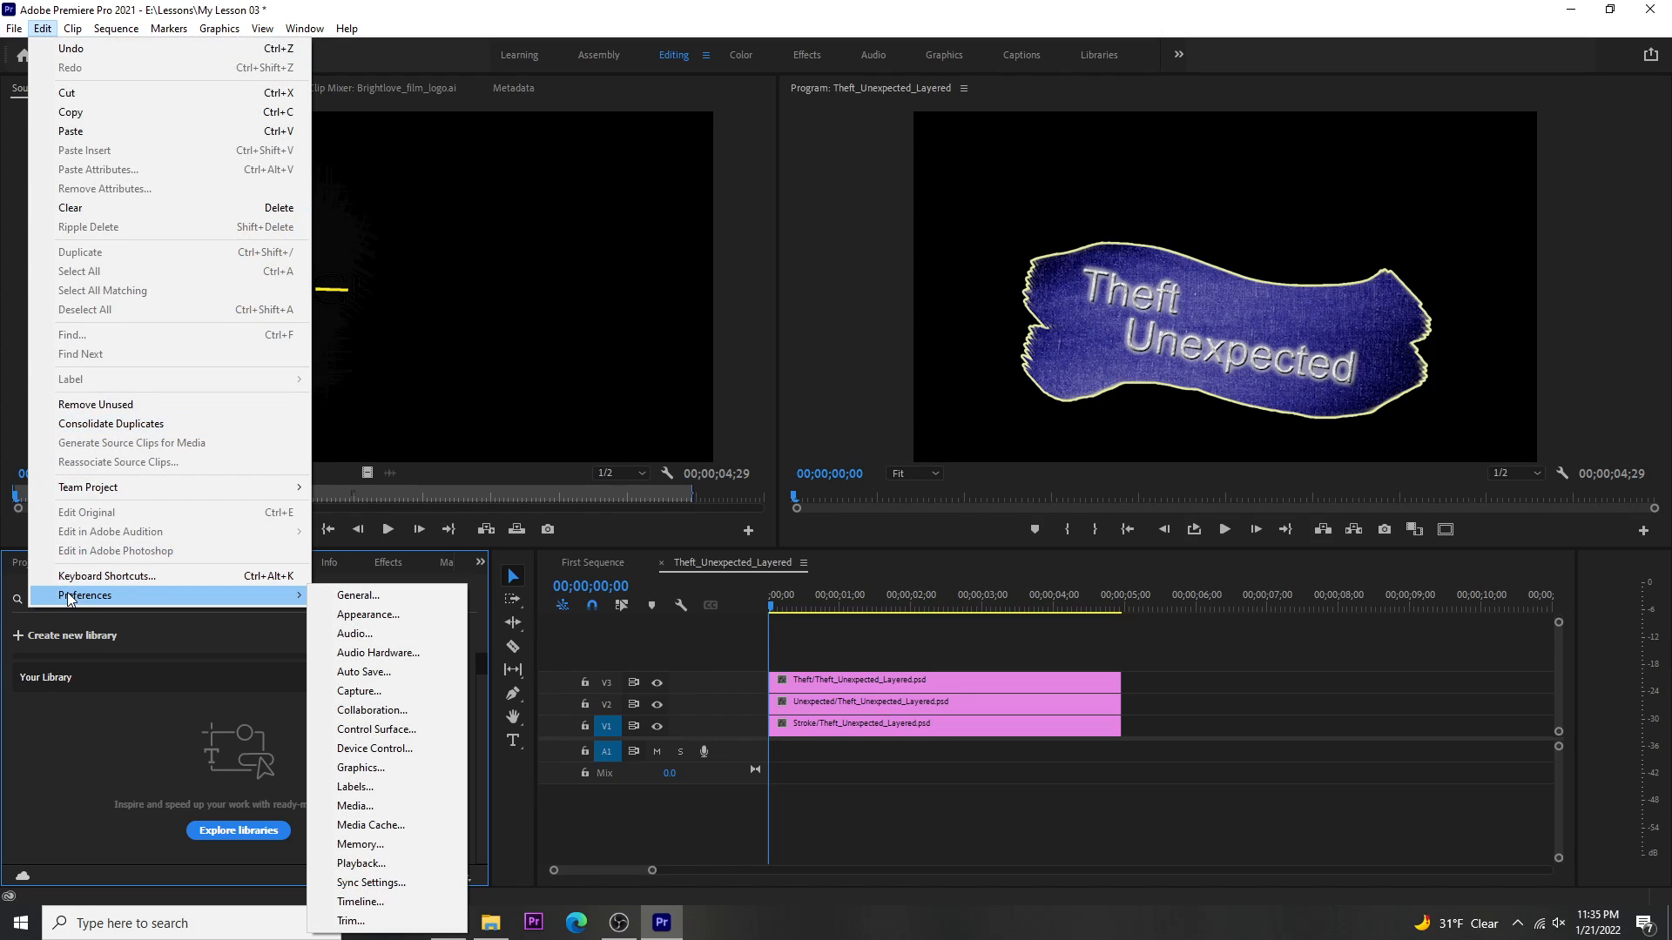
left_click(374, 833)
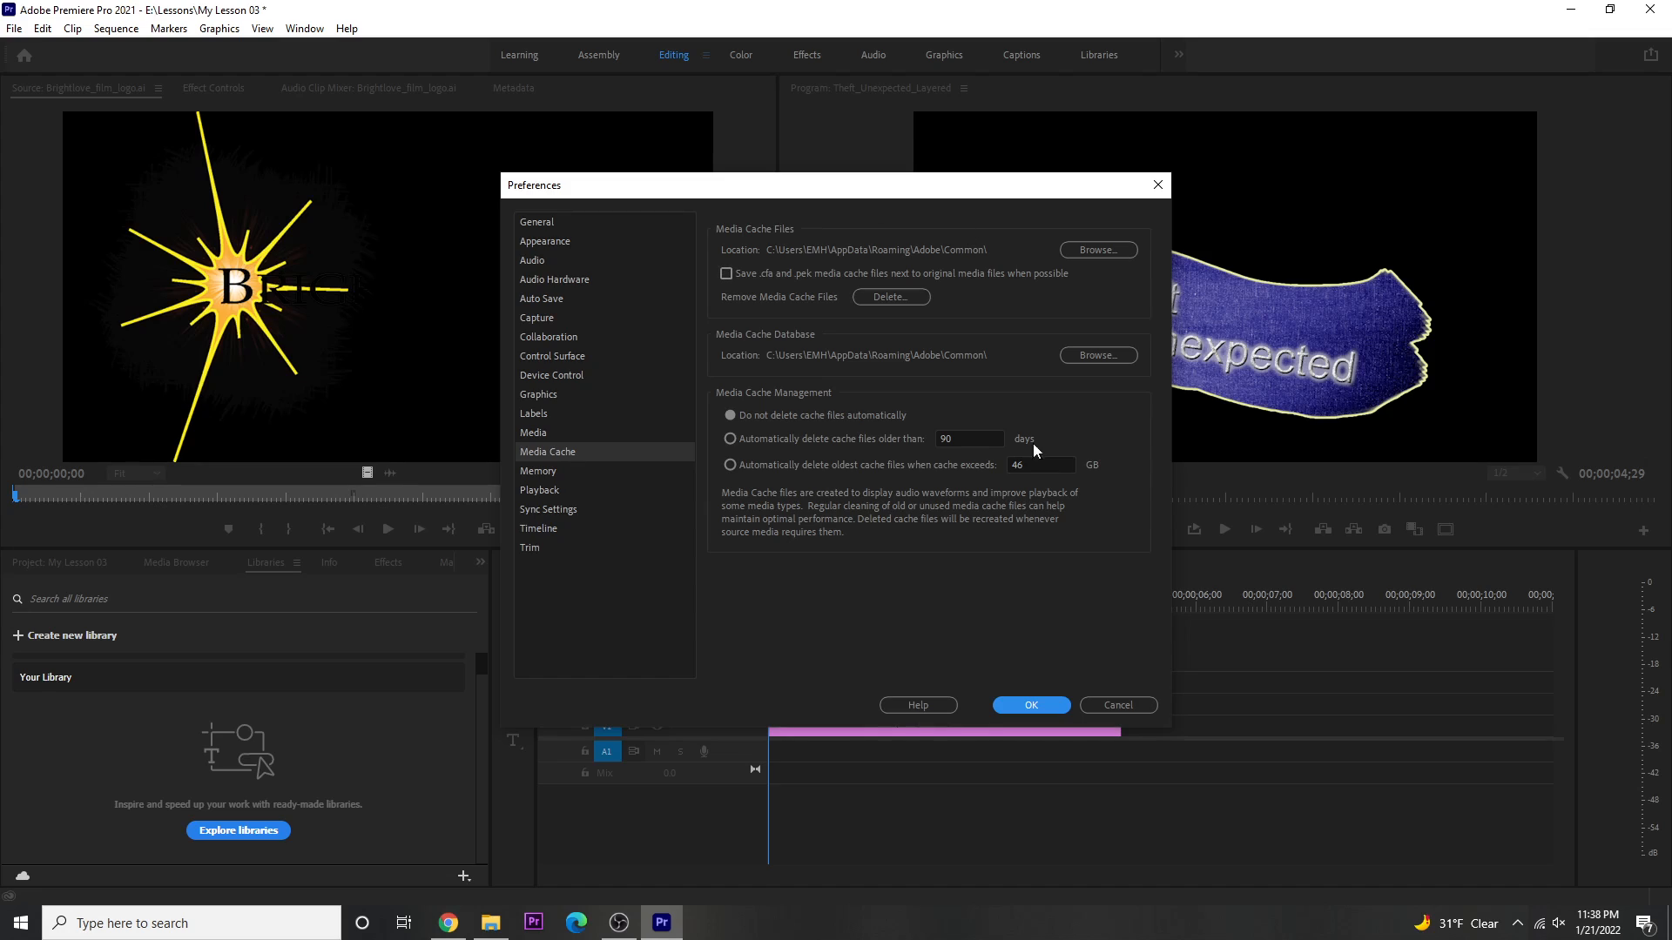
left_click(1121, 708)
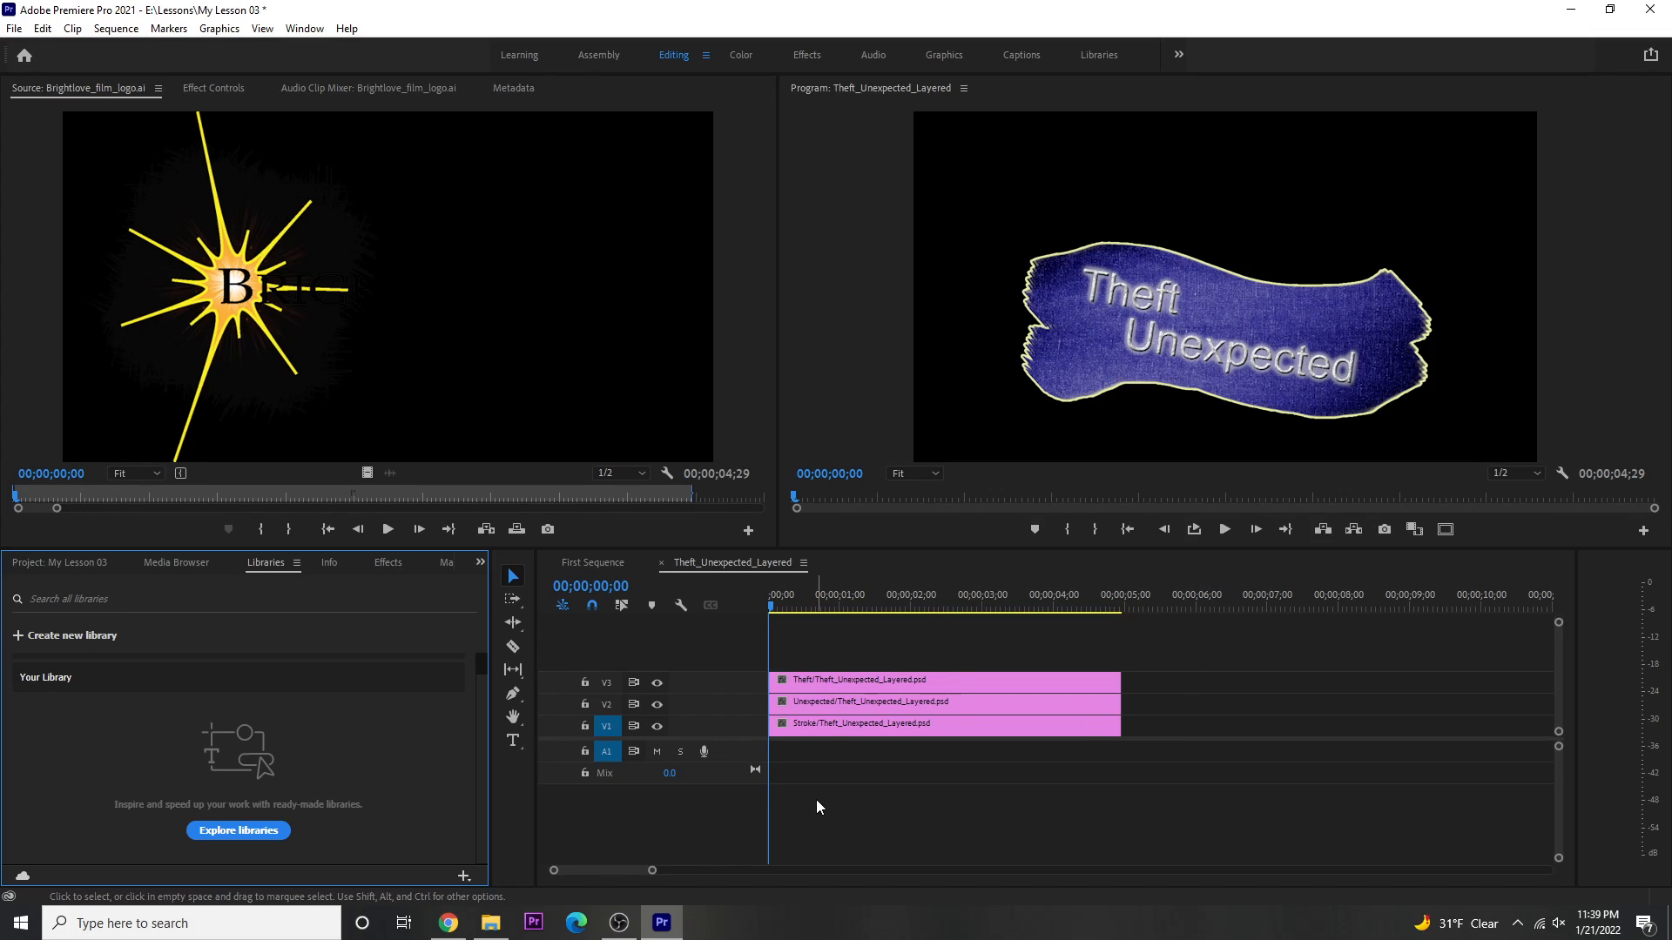
Increase the height of track A1 and record a voice-over onto it from the start of the sequence
left_click(632, 773)
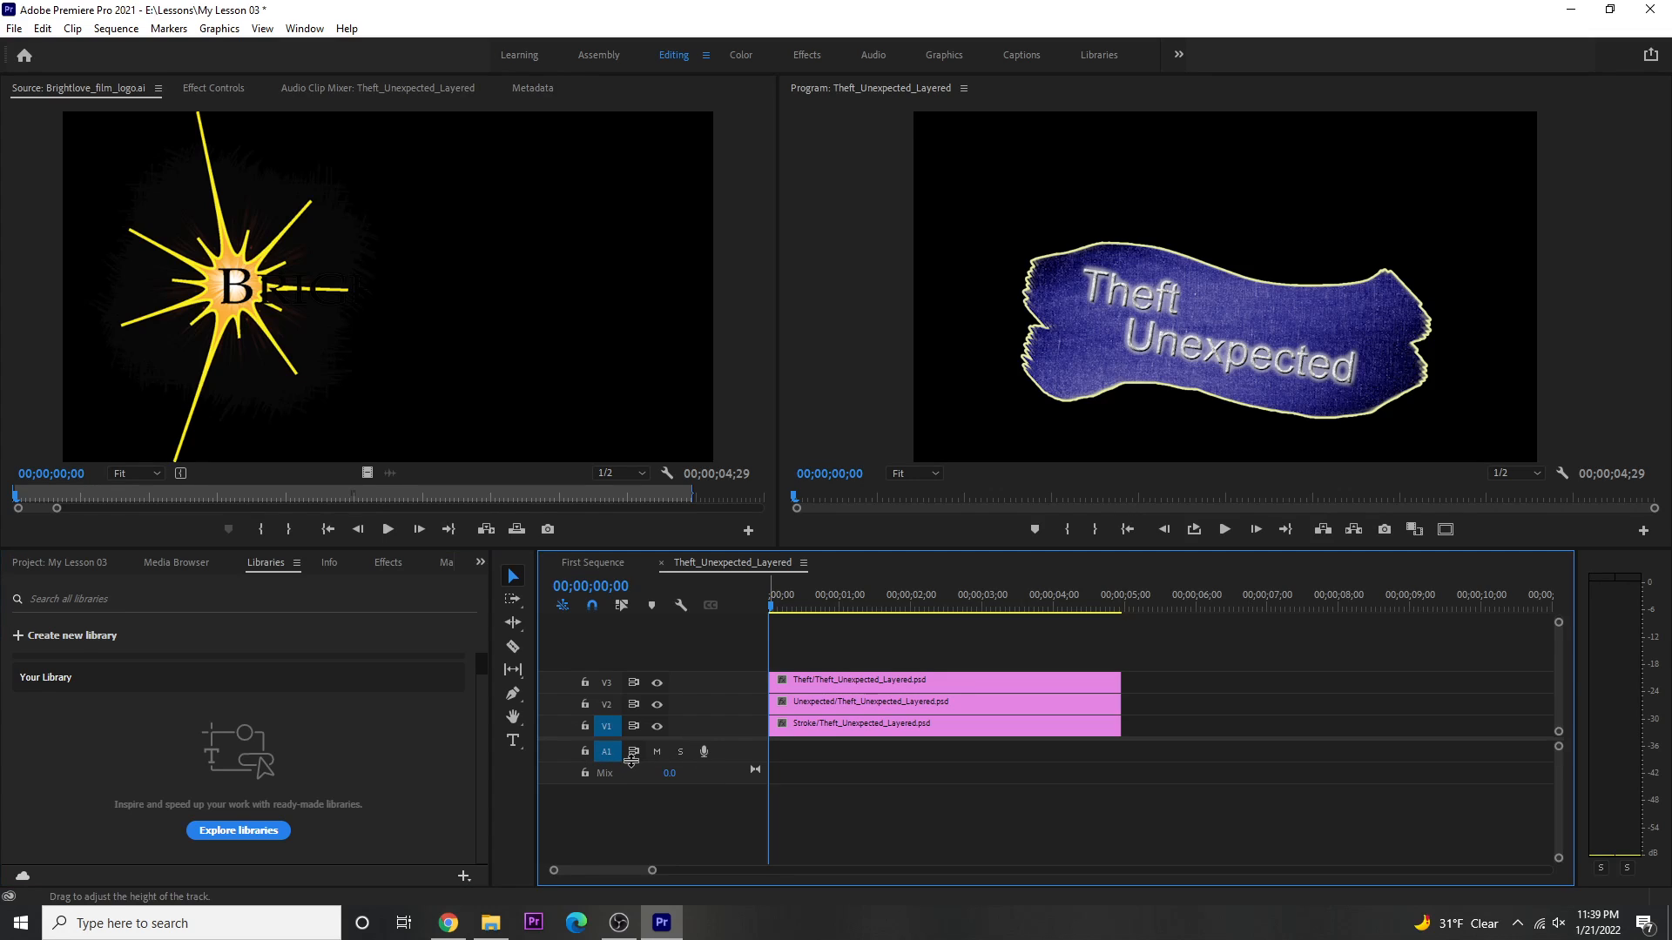
left_click_drag(631, 762, 632, 800)
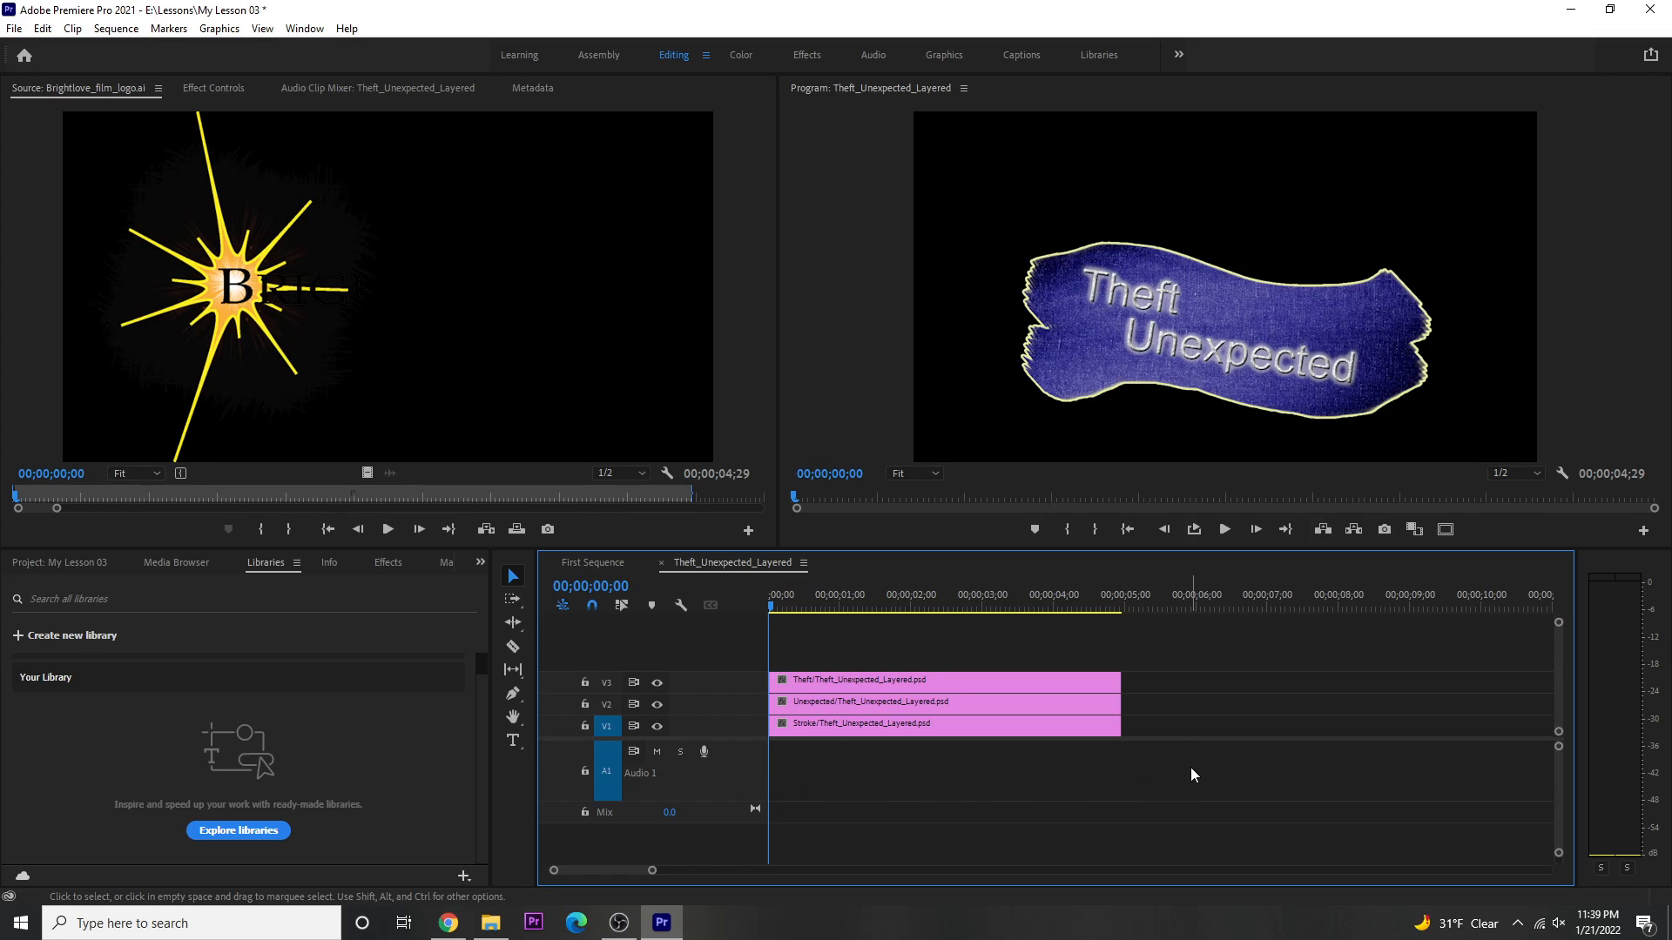
left_click(704, 753)
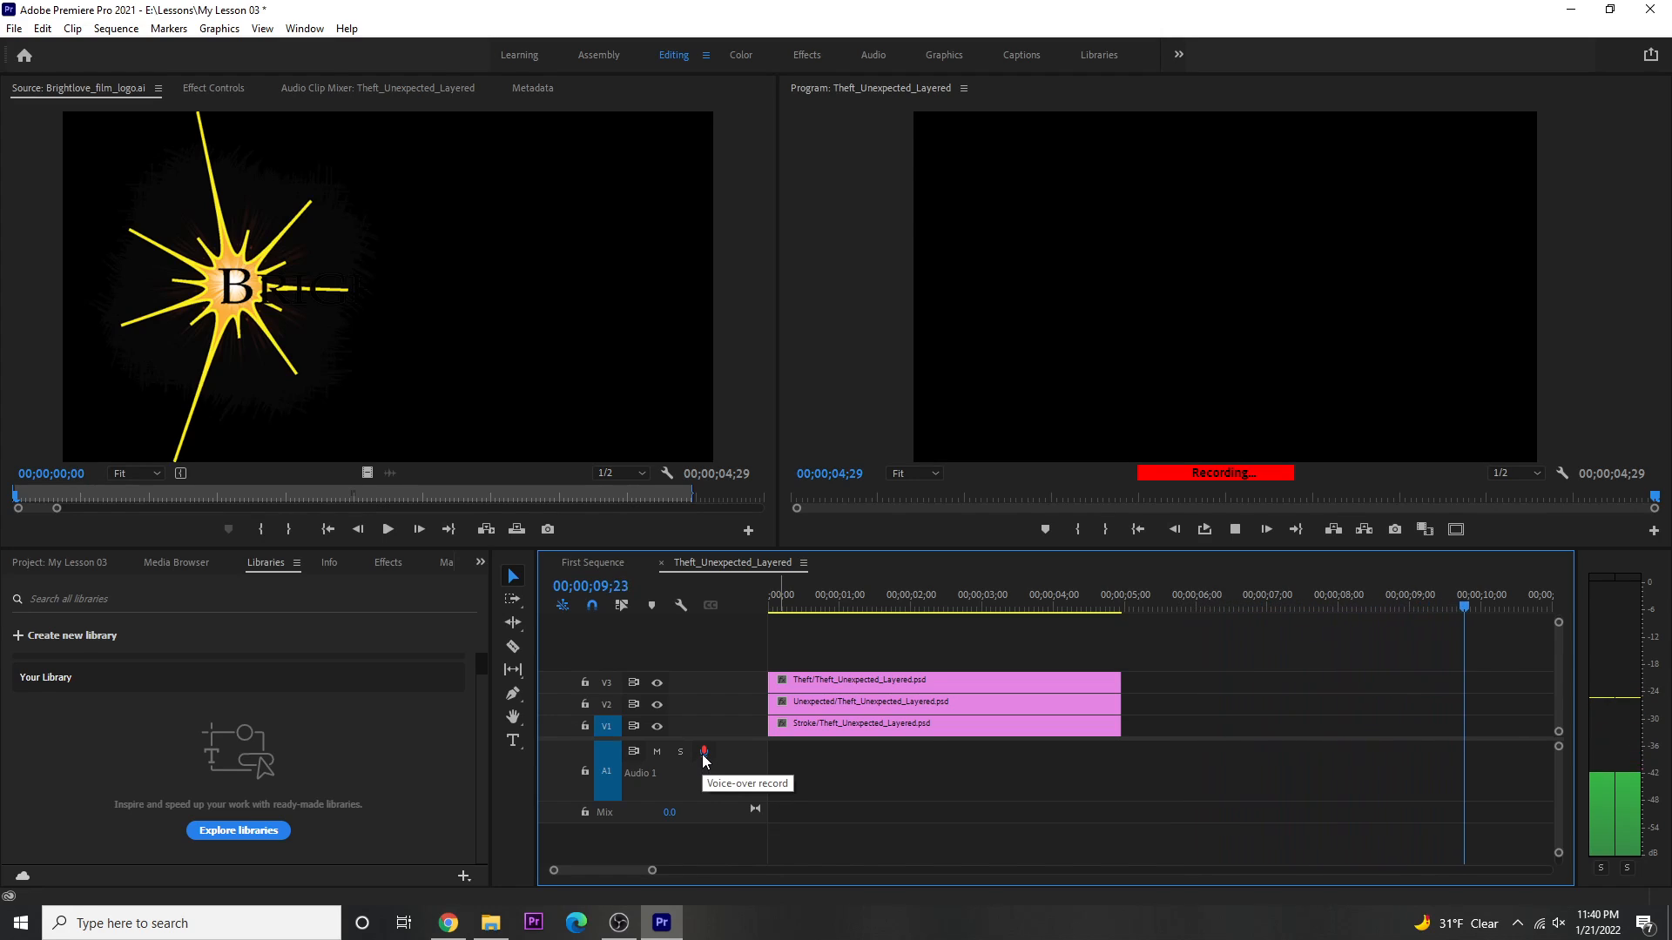
left_click(705, 756)
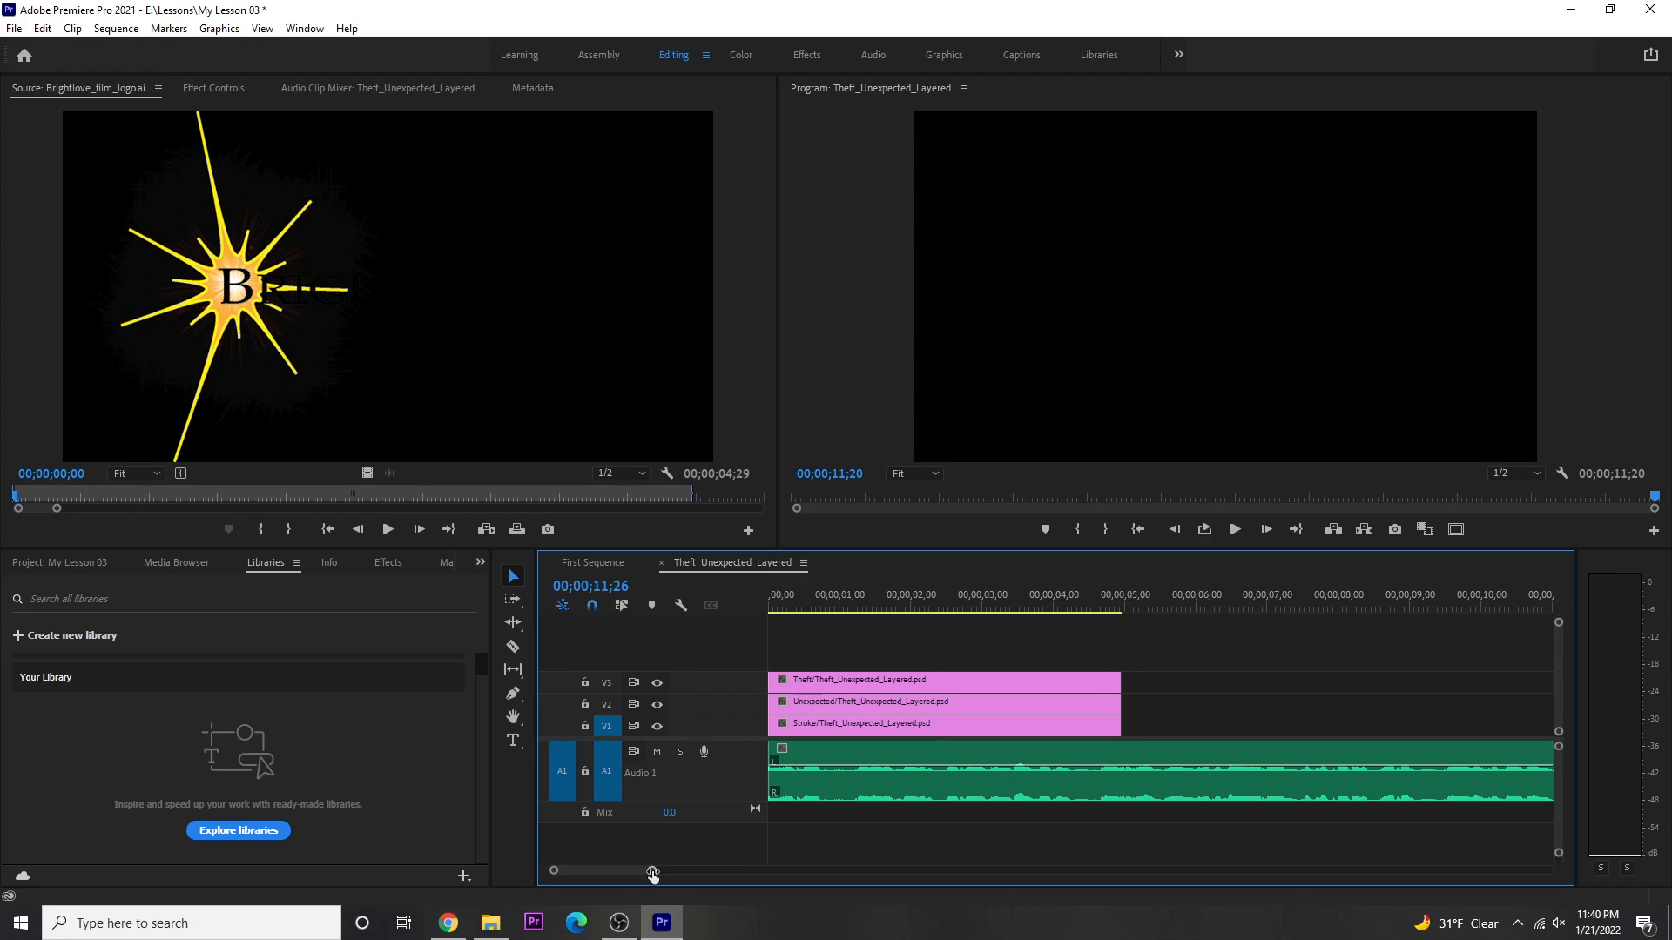
left_click_drag(652, 870, 705, 865)
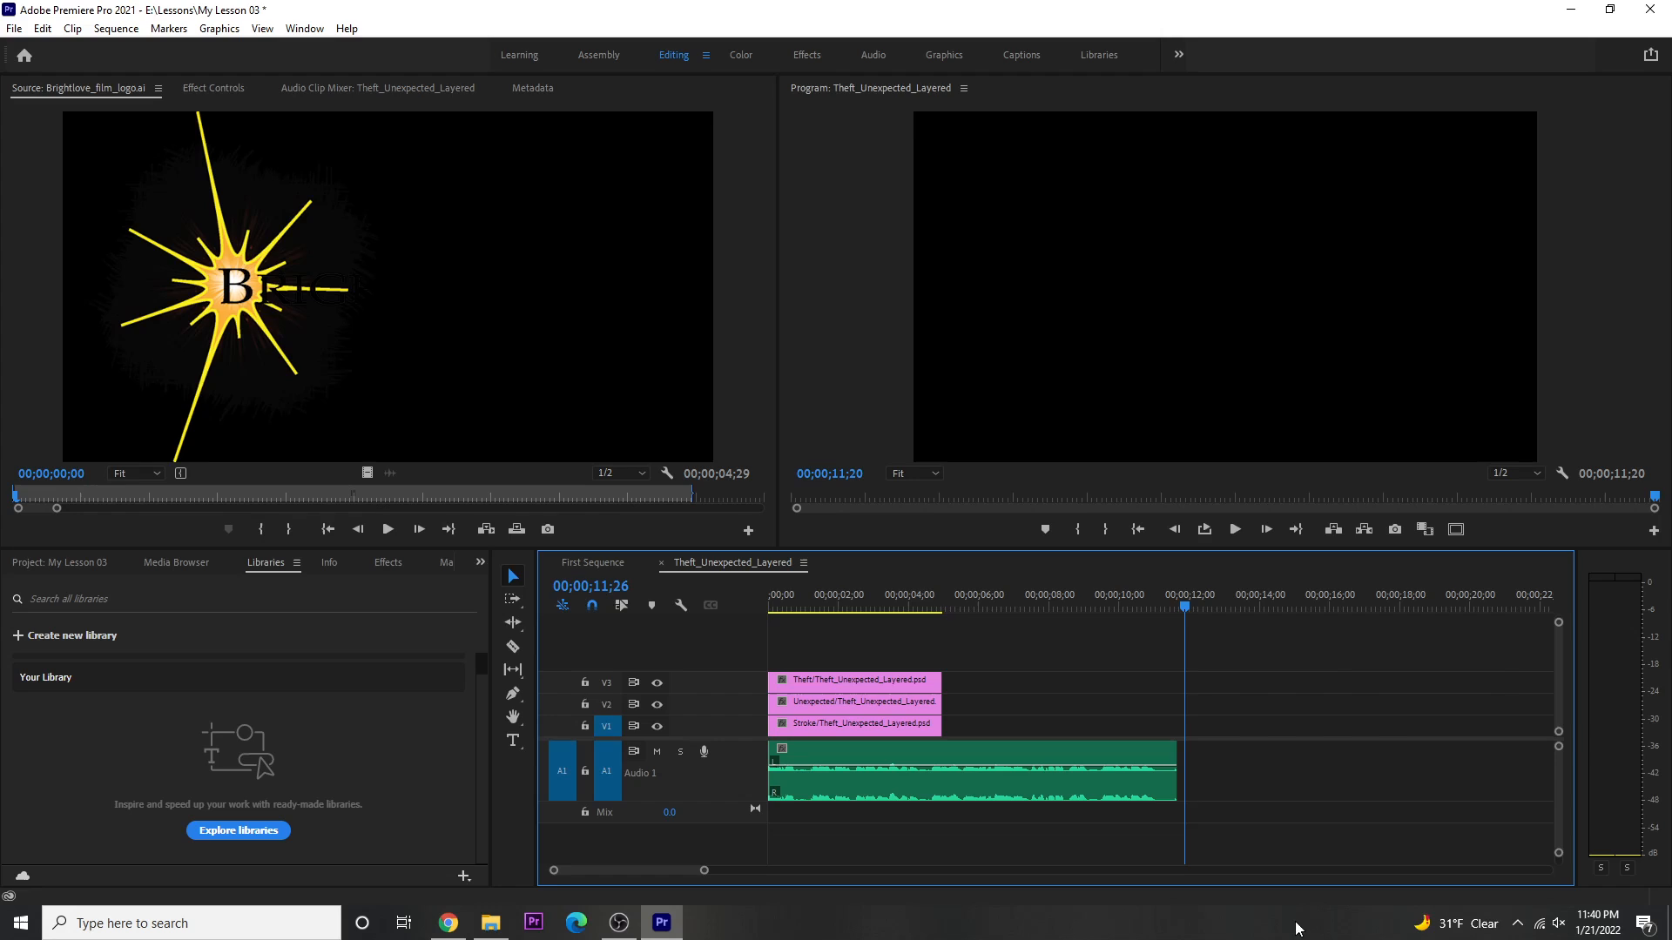
Review the voice-over record settings for track A1, including the available microphone sources
right_click(706, 756)
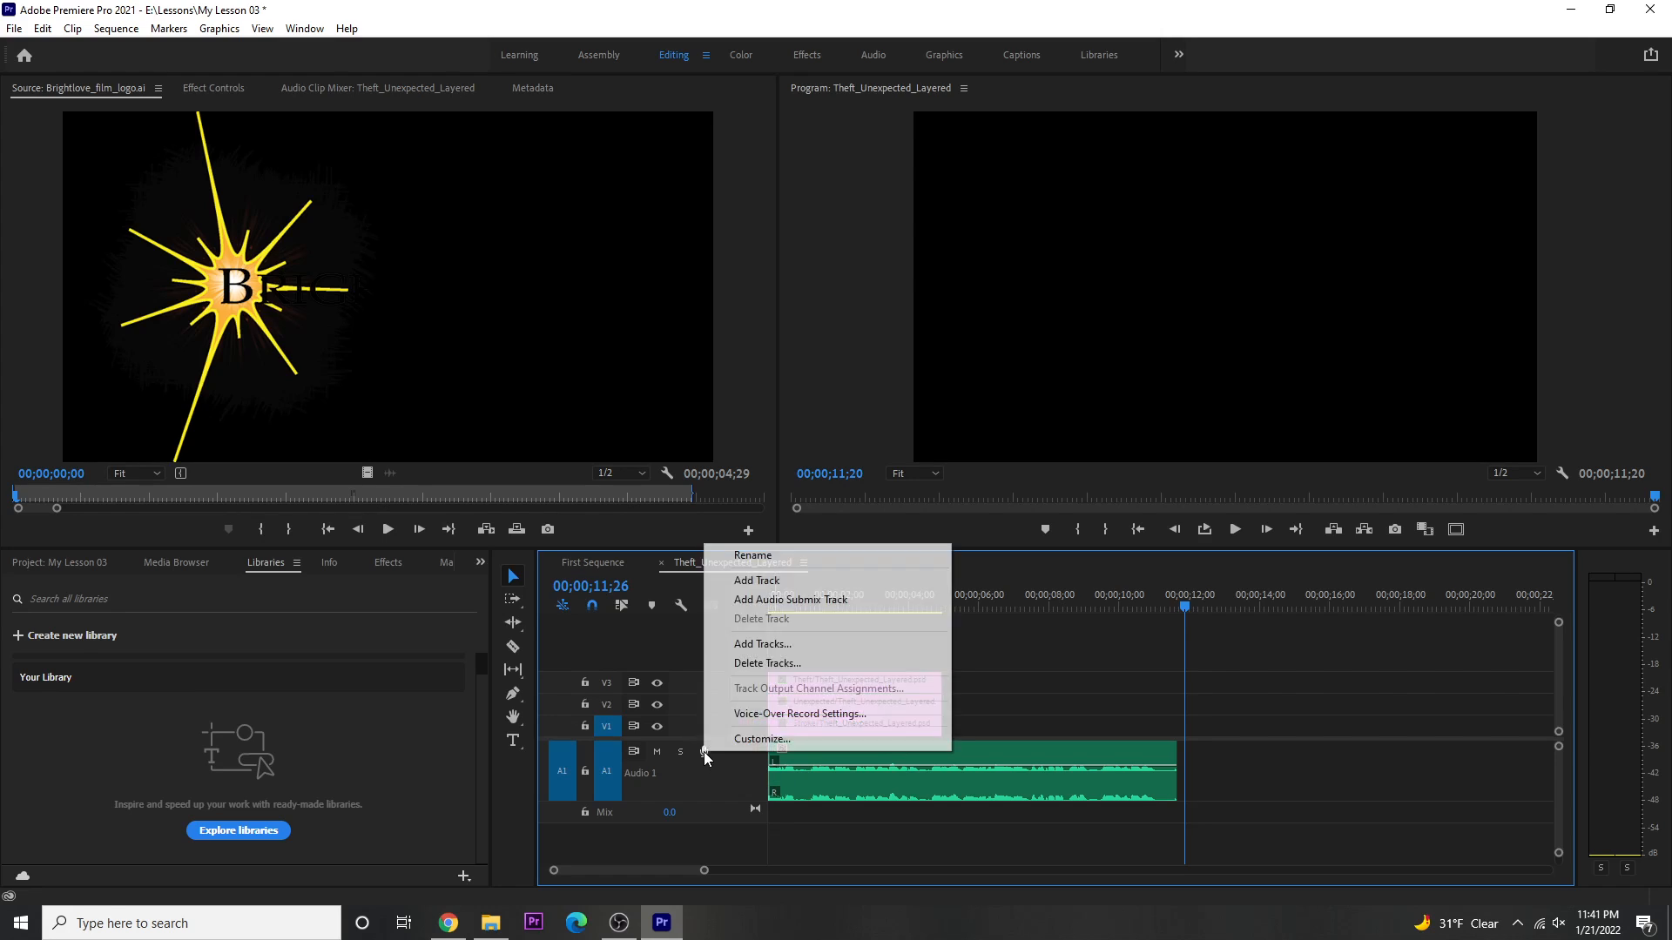
left_click(733, 718)
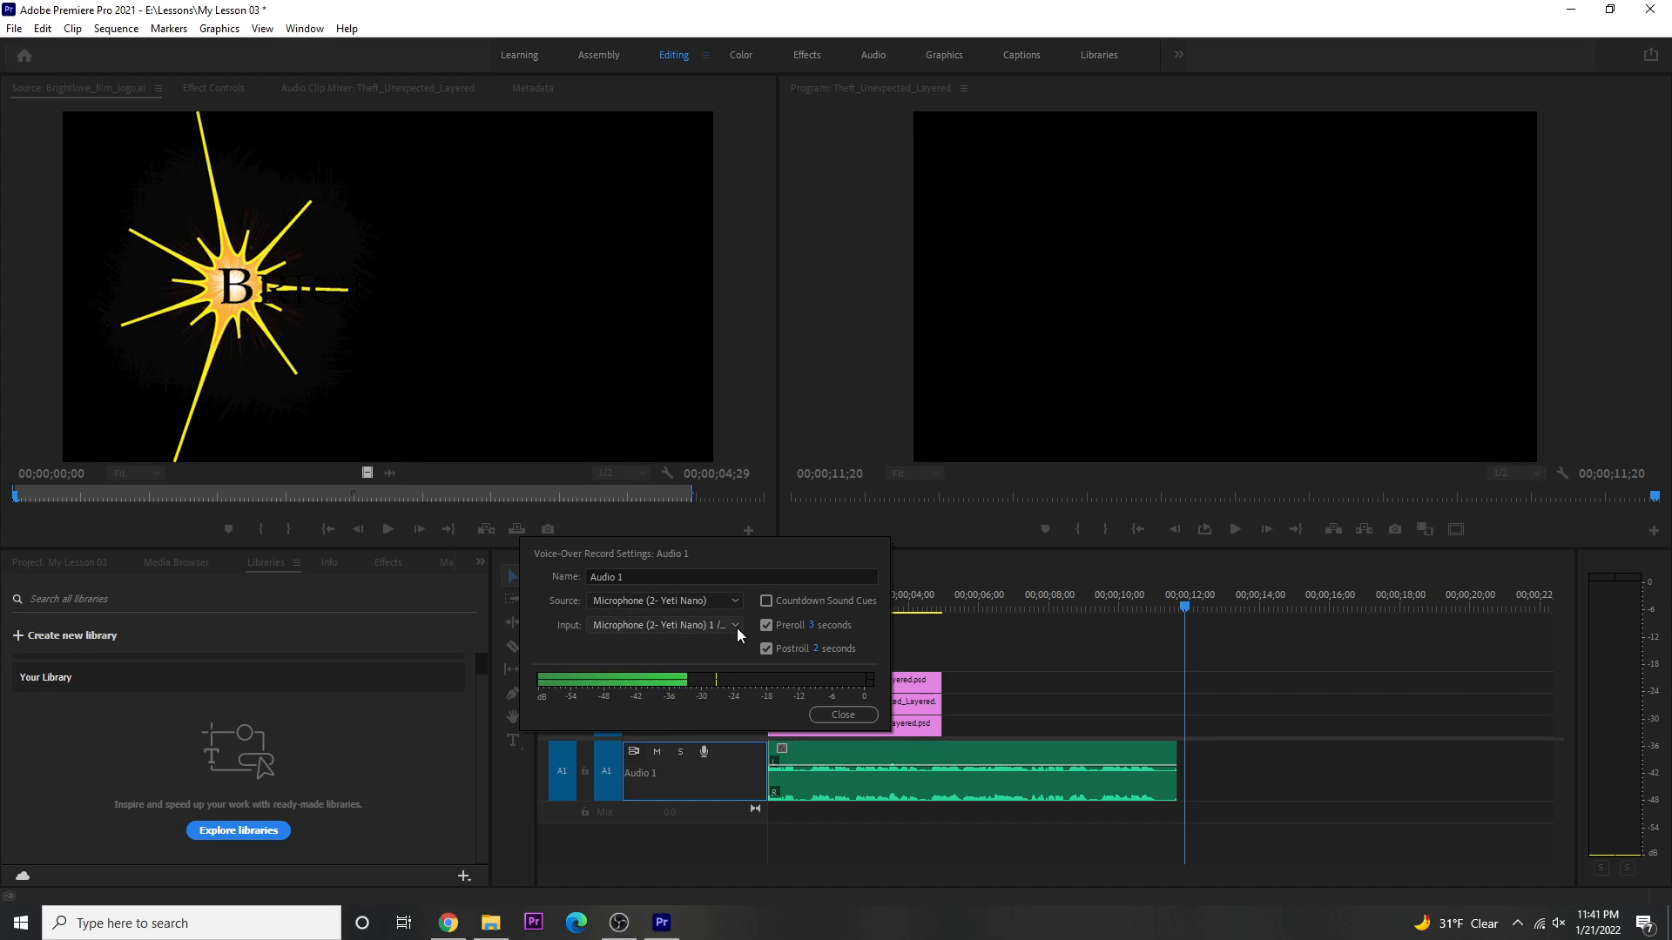
left_click(740, 603)
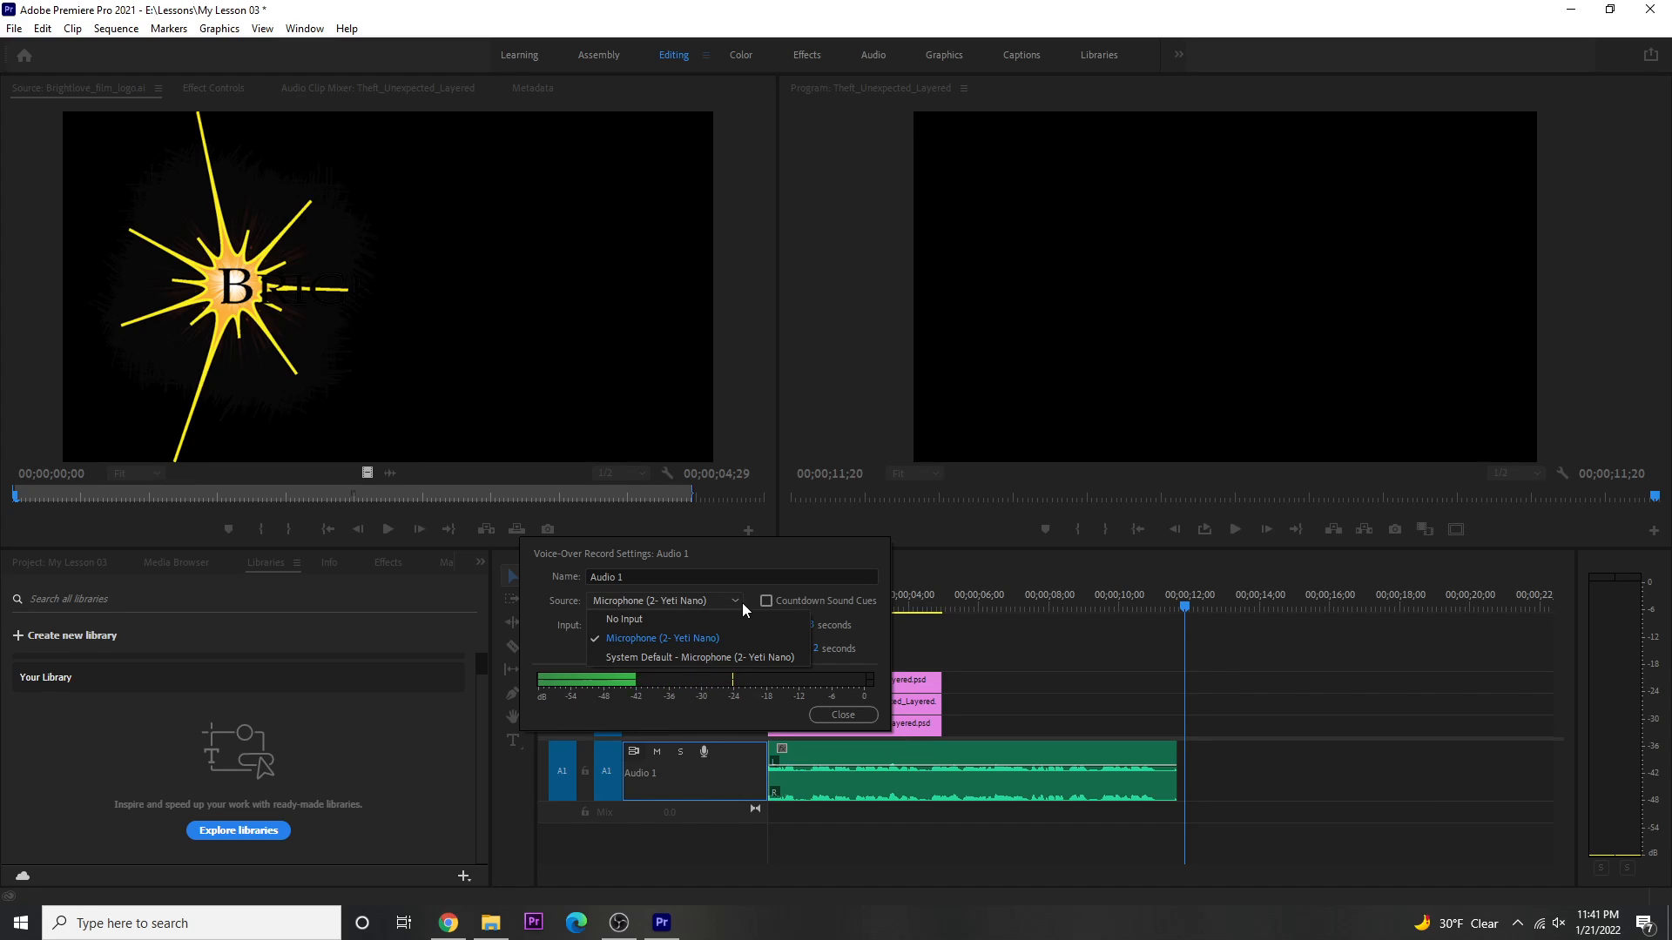
left_click(742, 603)
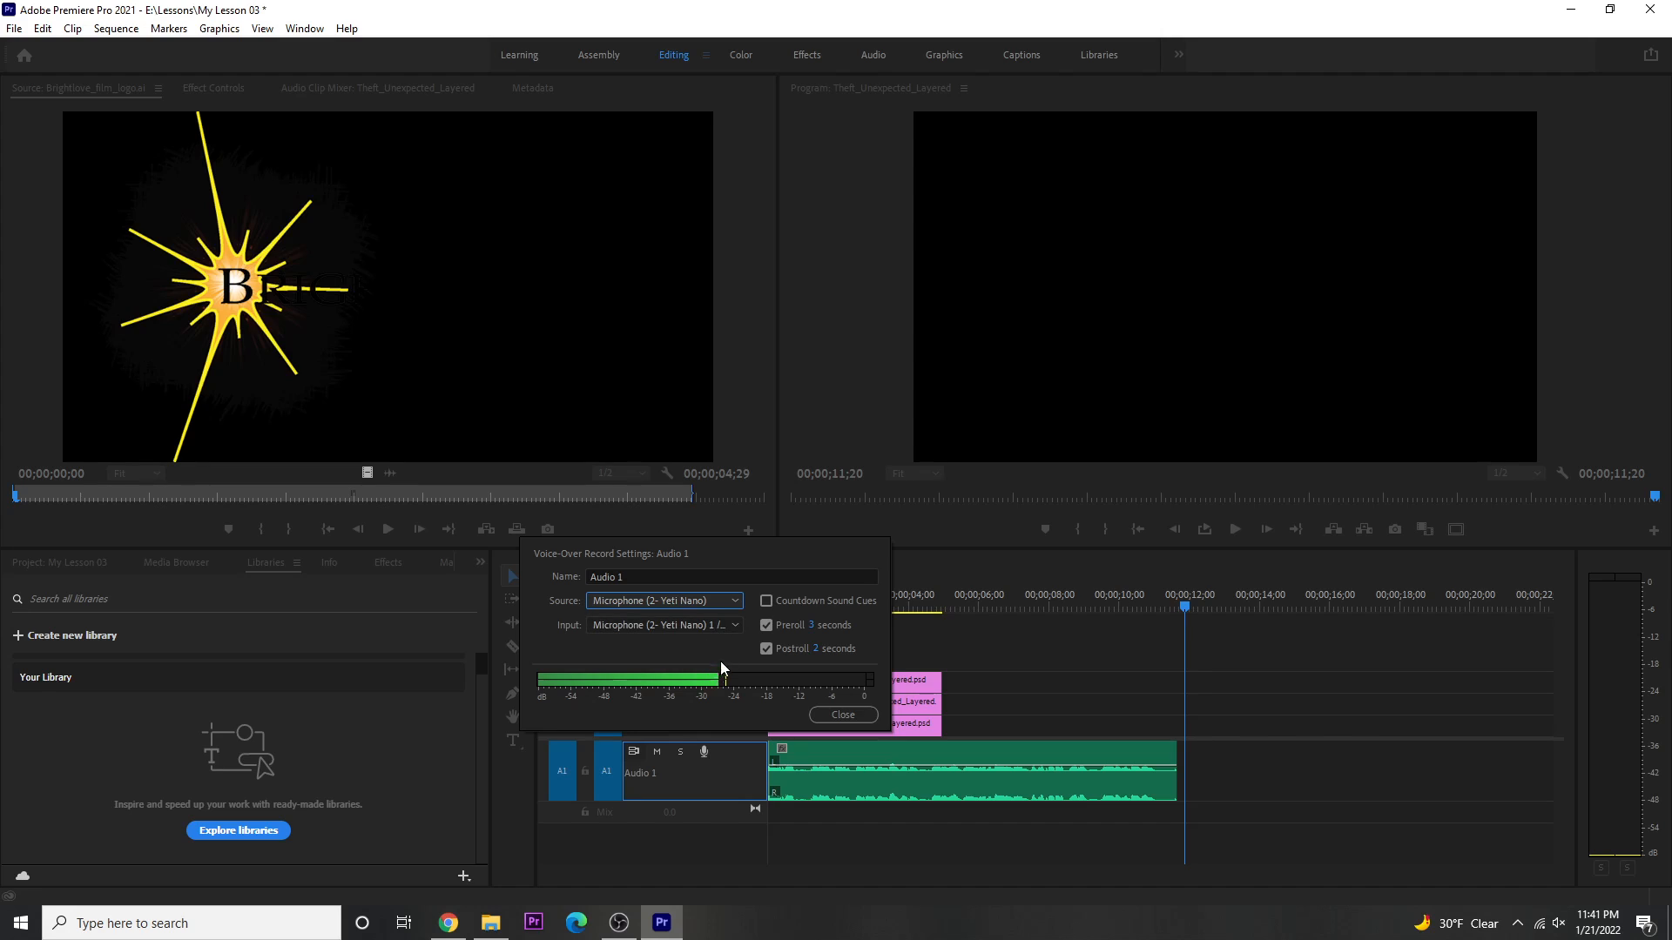
left_click(843, 716)
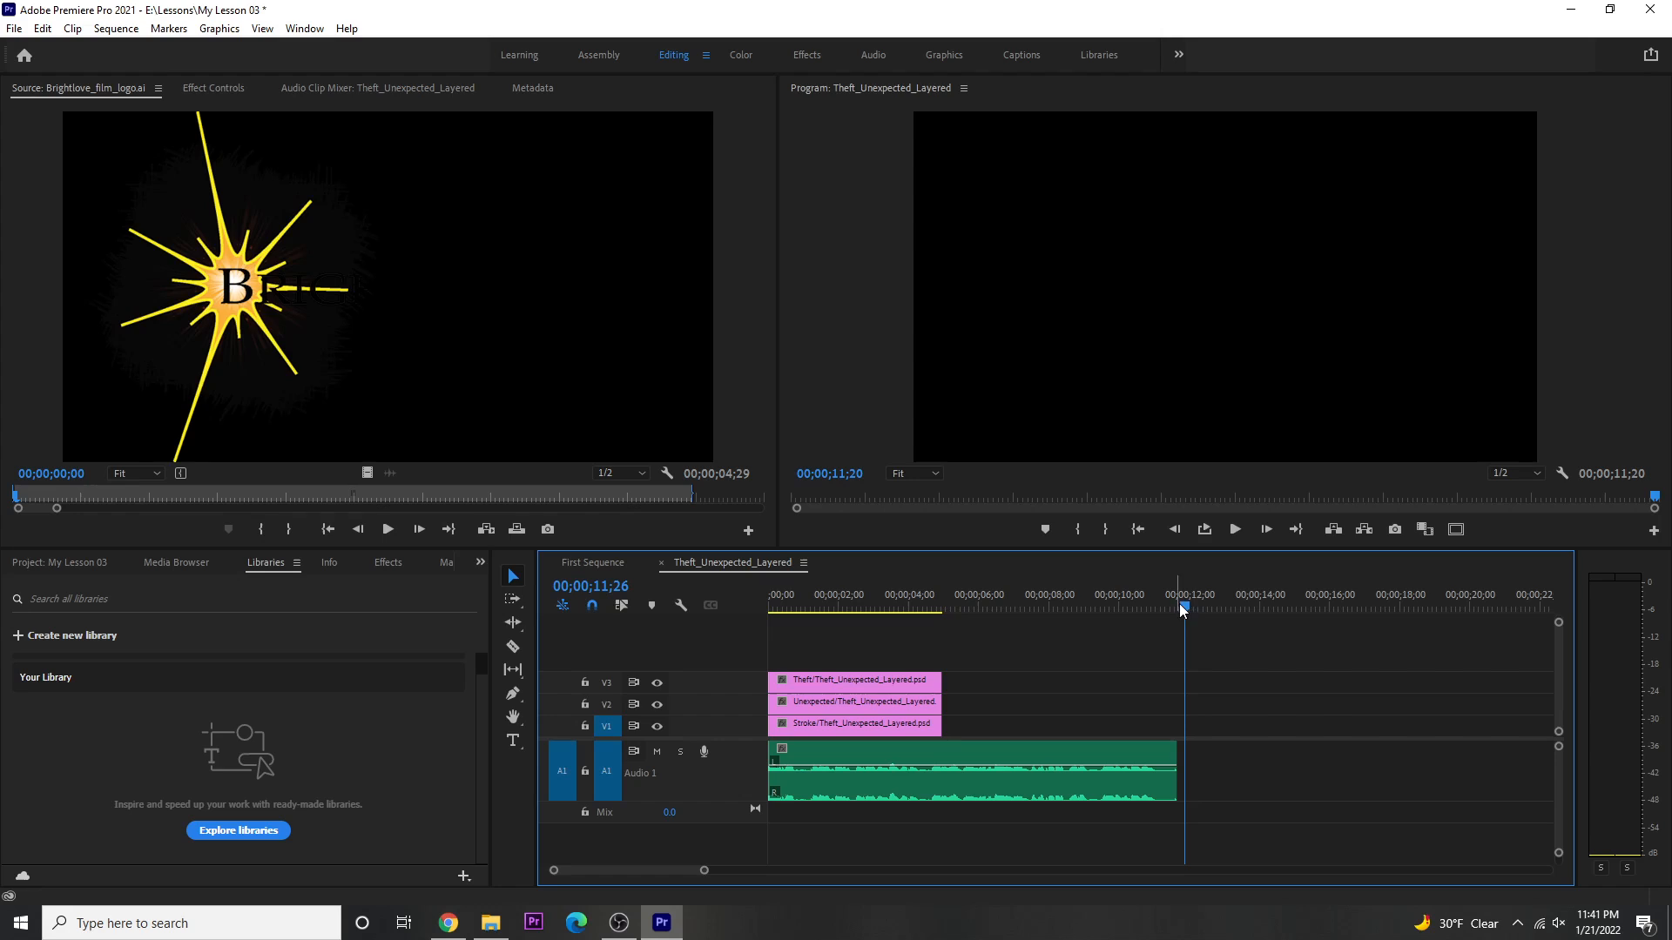
Move the playhead past the end of the voice-over to 00;00;12;10 and show the project's media items
left_click_drag(1184, 604, 815, 657)
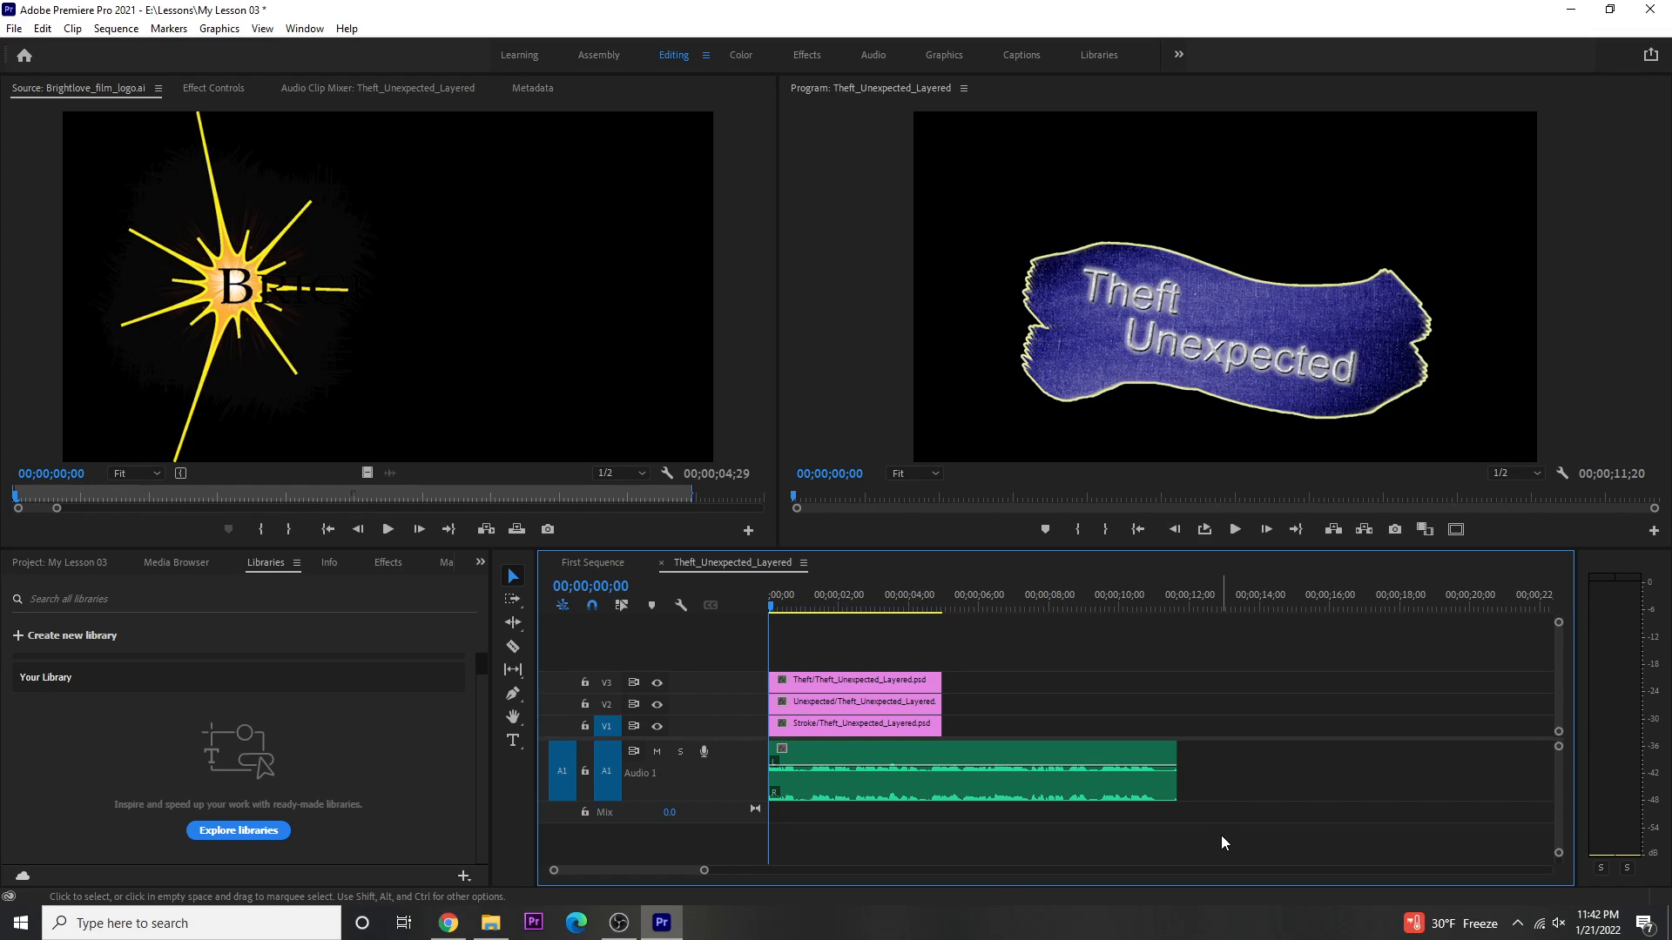
left_click(1200, 597)
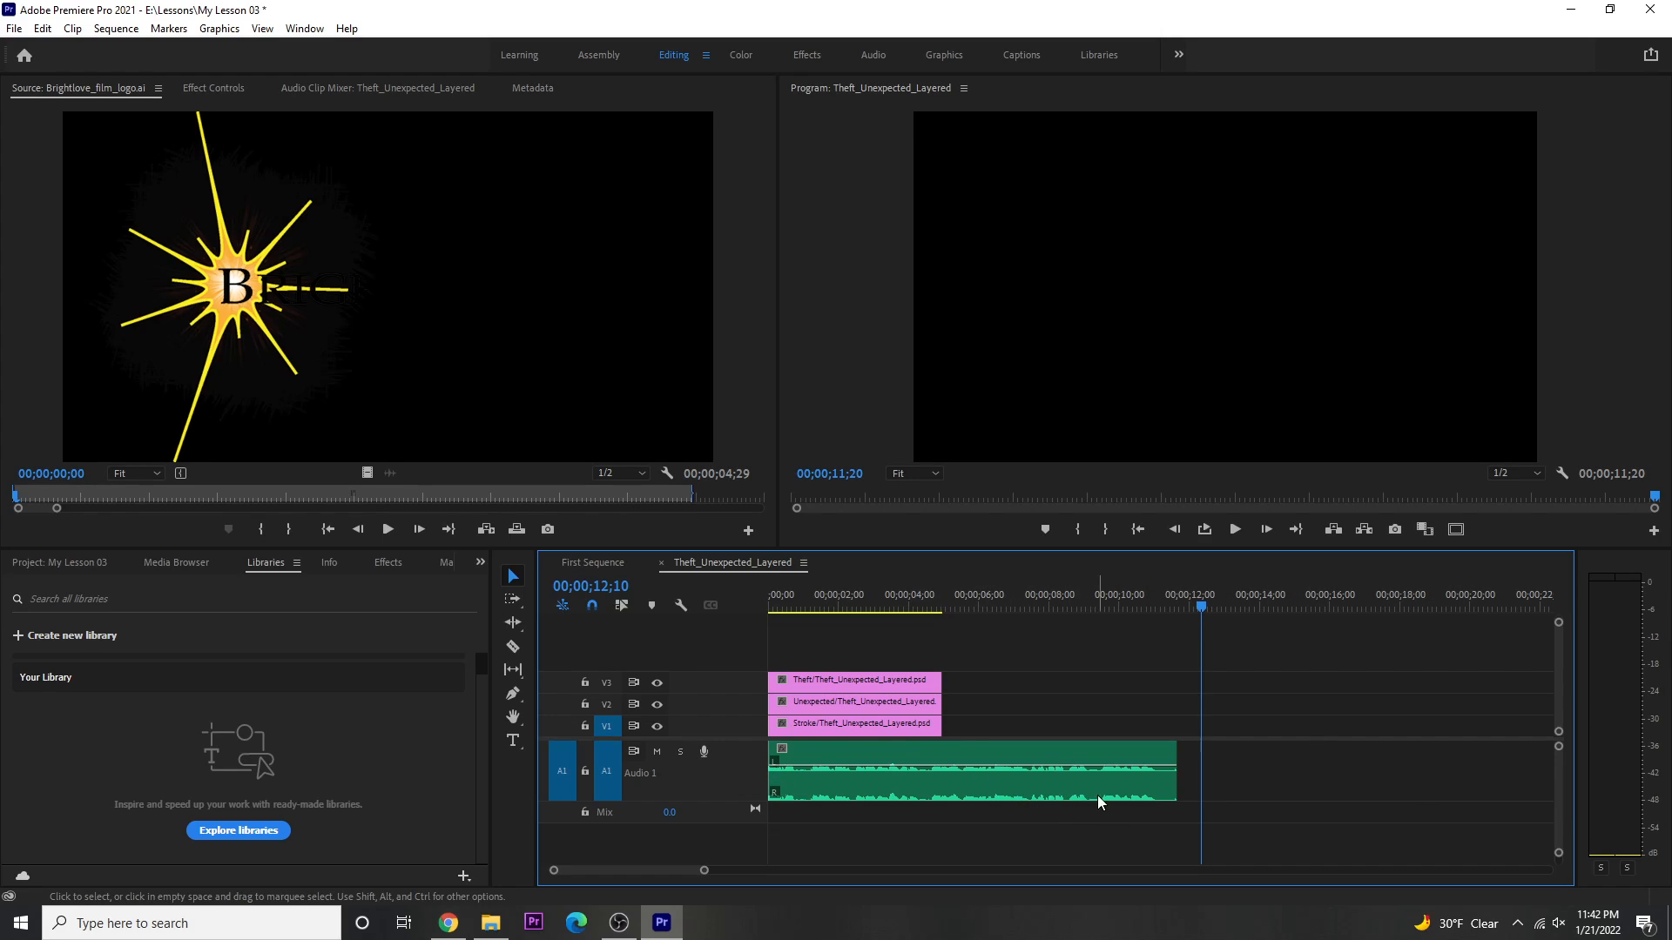
left_click(39, 566)
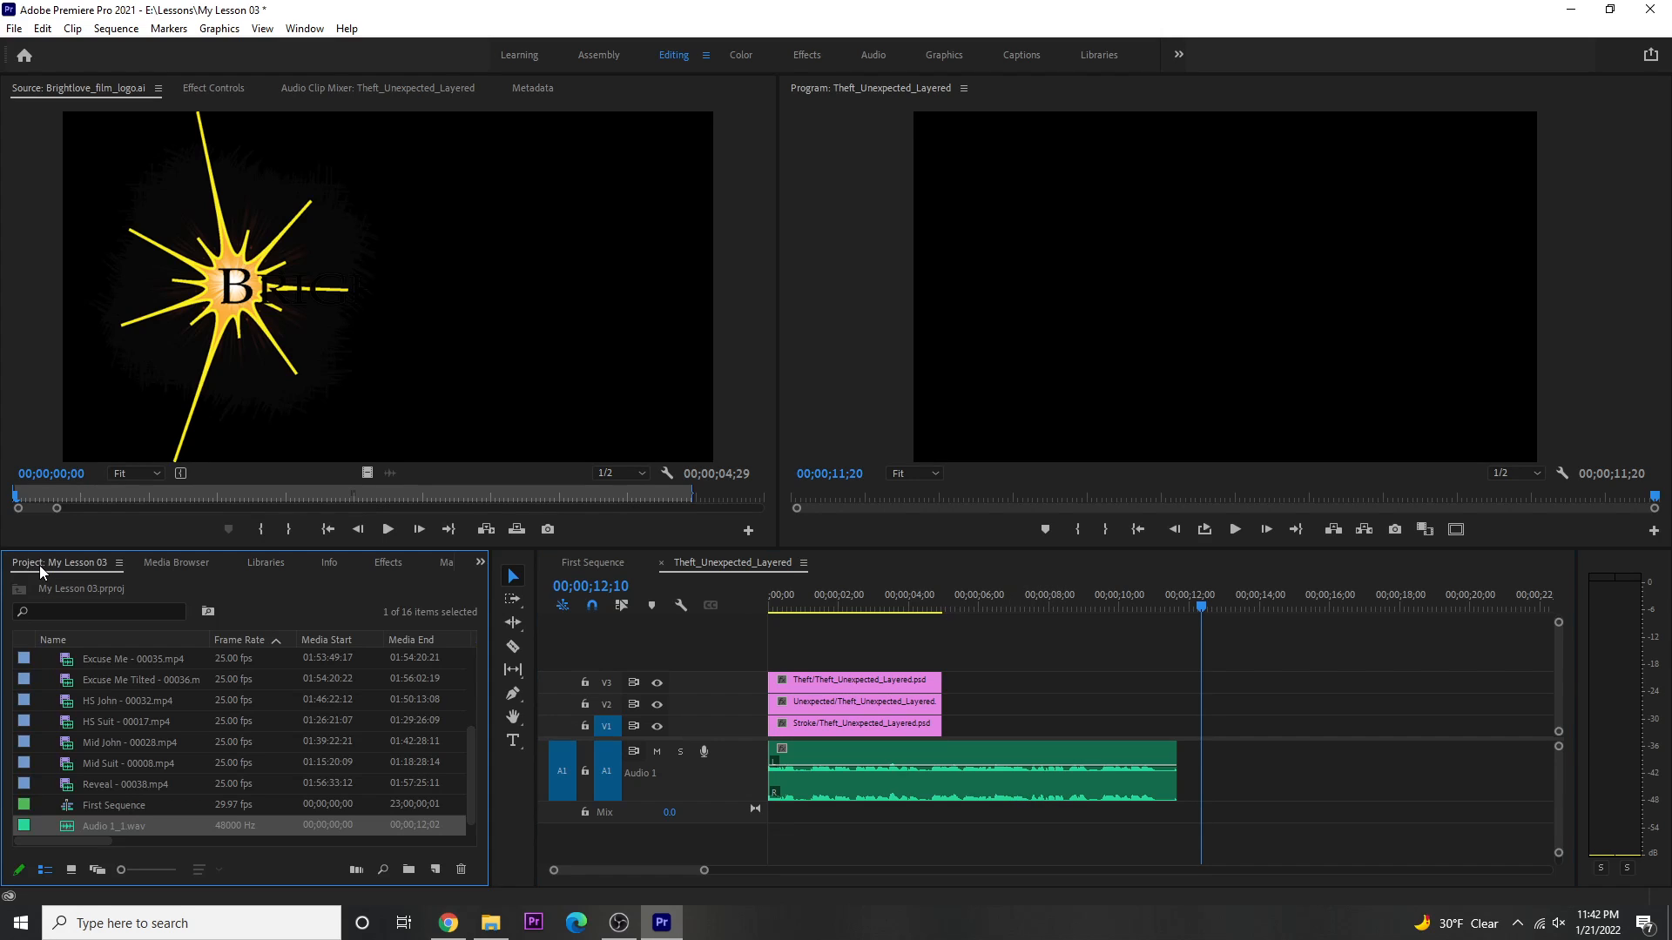